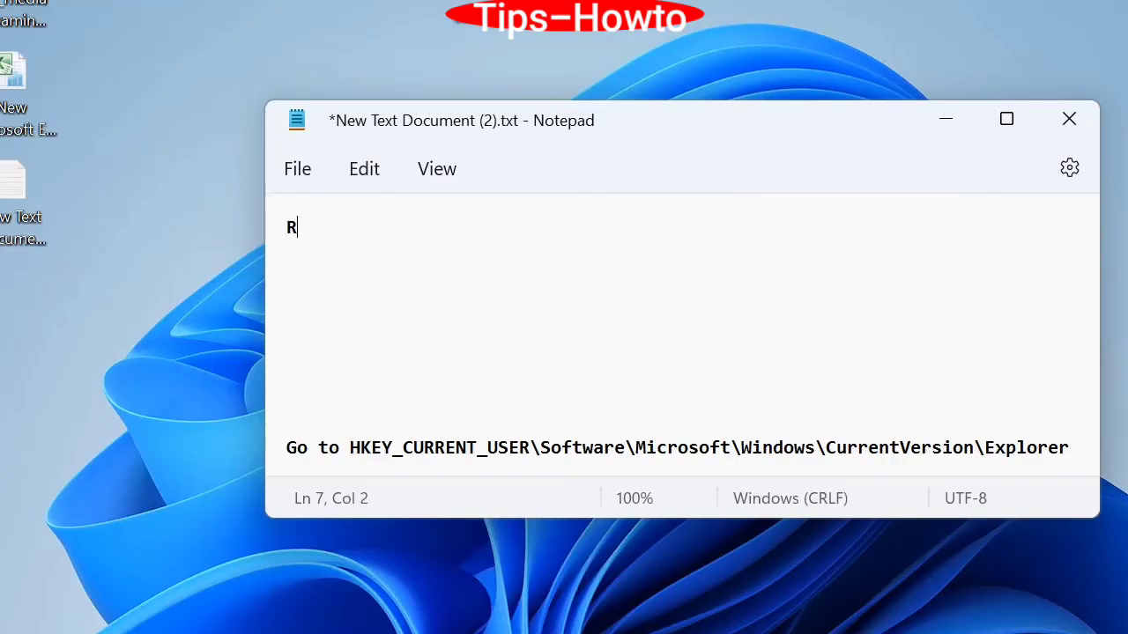
Step: Edit the note's first line to read 'Open Registry Editor'
type("egistry ")
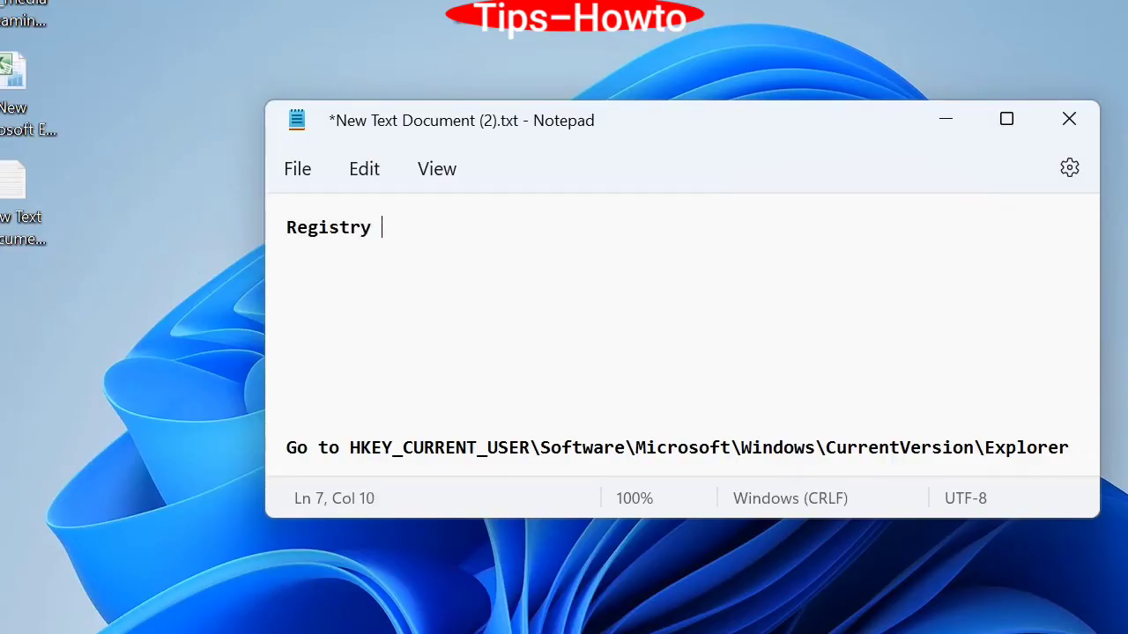
type("Editor")
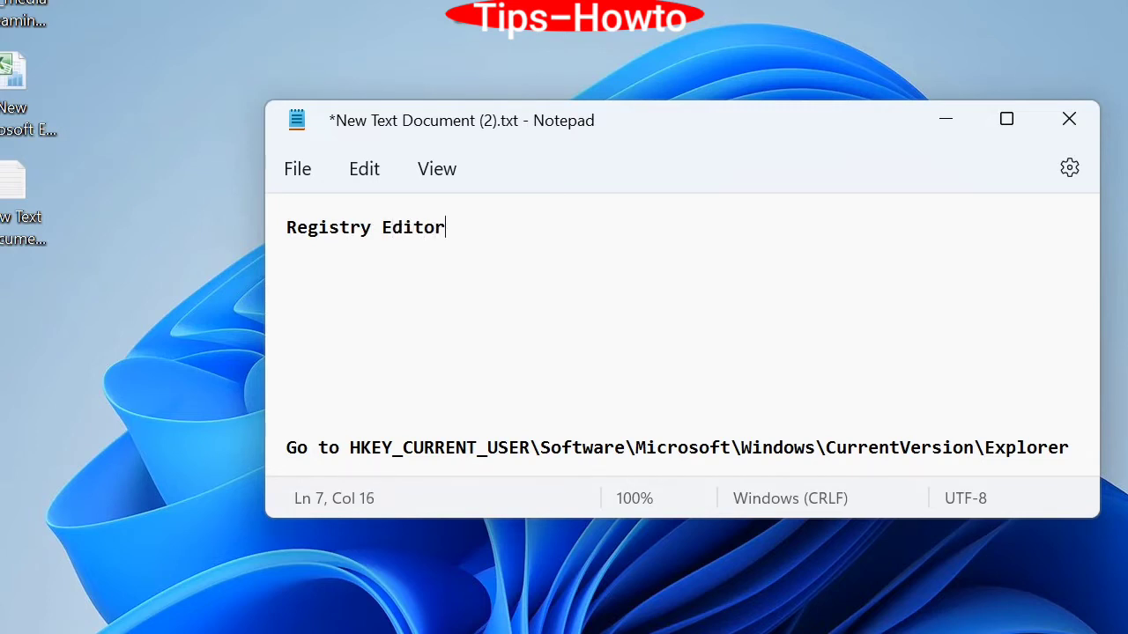
key("Left")
key("Left")
key("Left")
key("Left")
key("Left")
key("Left")
key("Left")
key("Left")
key("Left")
key("Left")
key("Left")
key("Left")
key("Left")
key("Left")
key("Left")
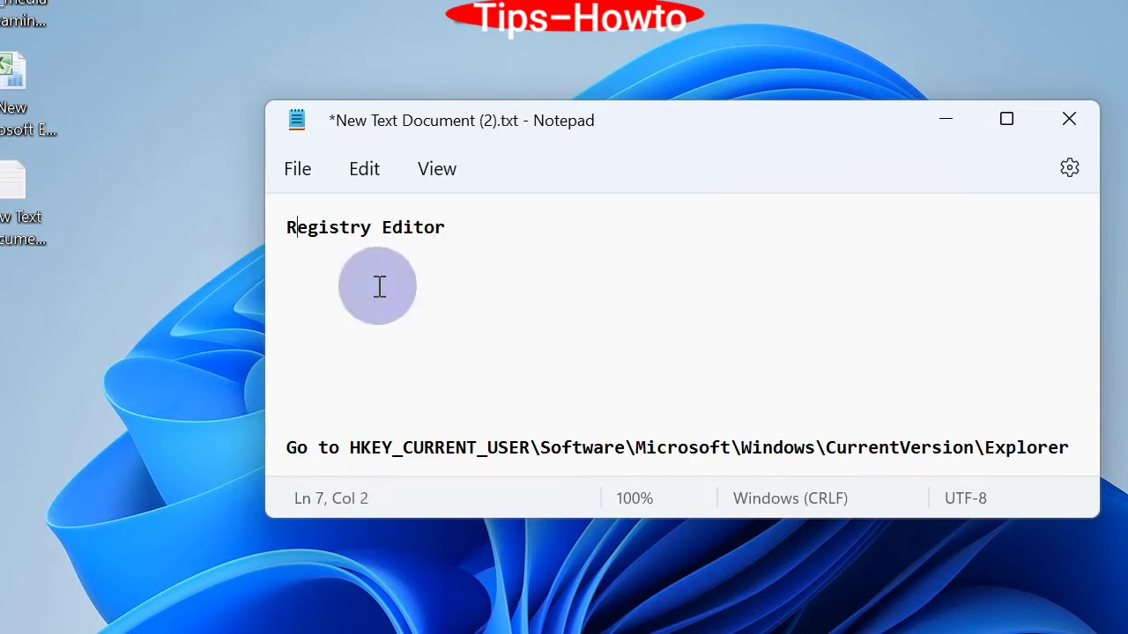
type("Open")
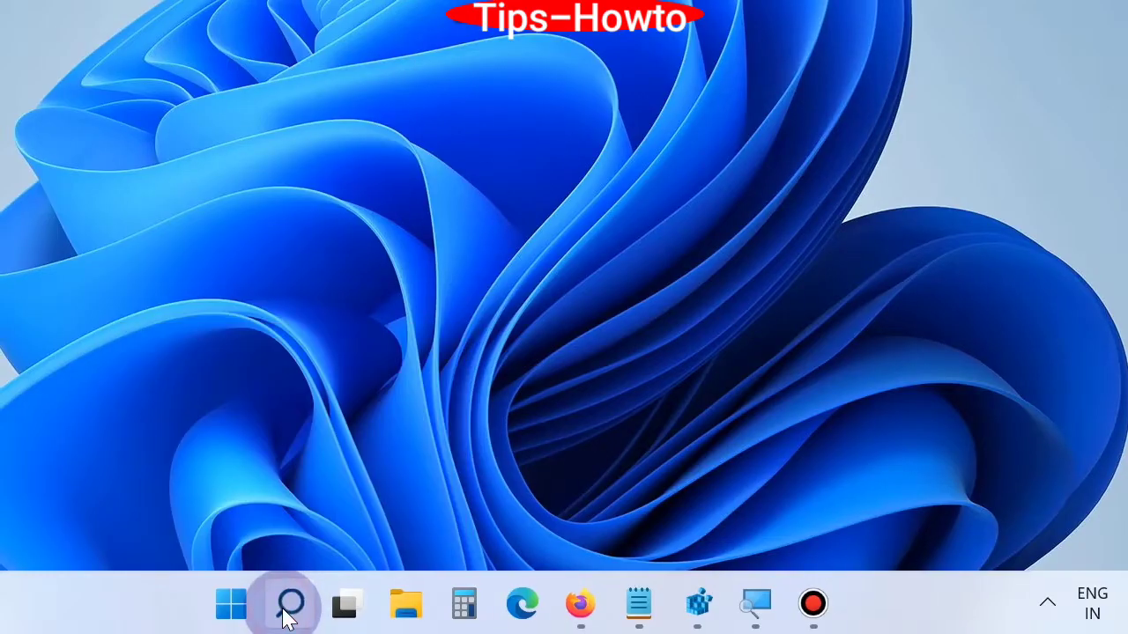
Step: Search 'system restore', open System Properties' restore point settings and move the window right
left_click(288, 614)
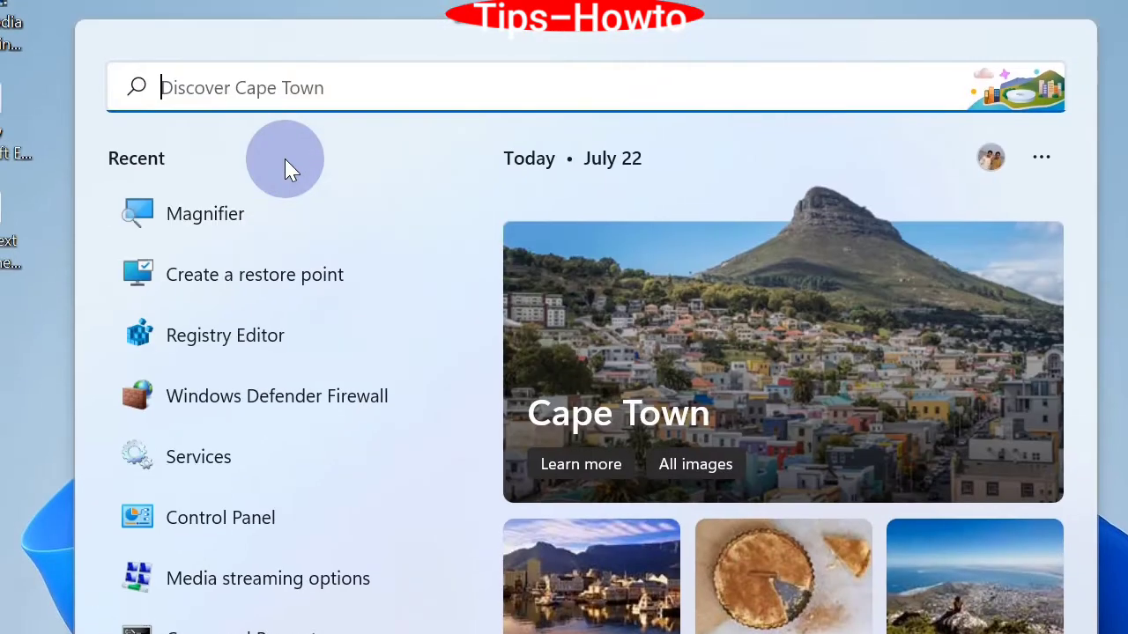
type("sy")
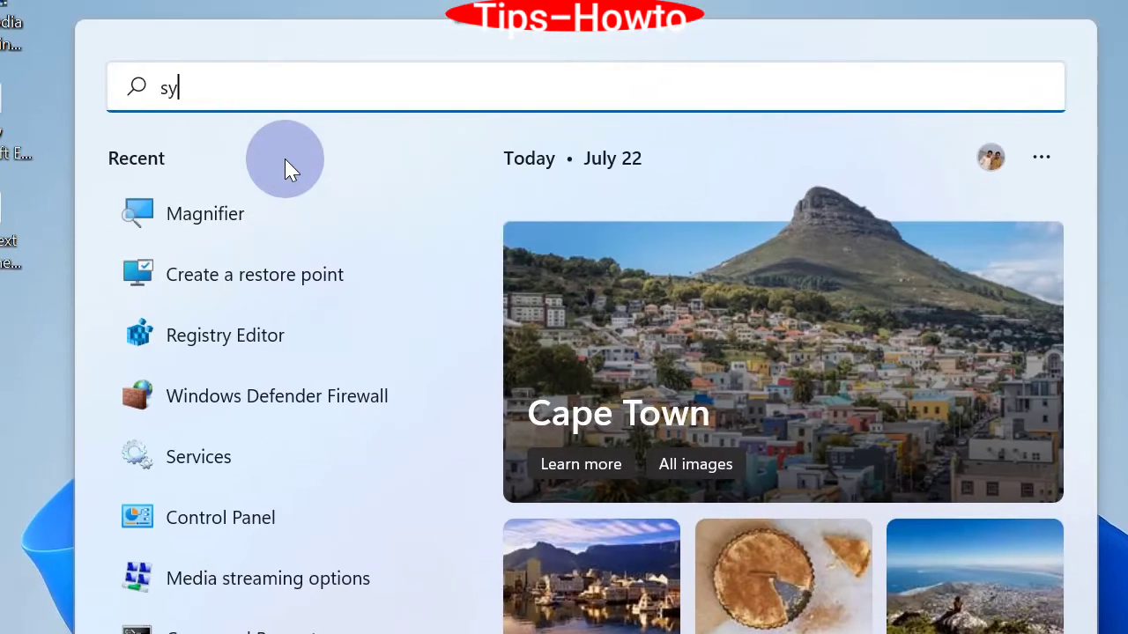
type("stem restor")
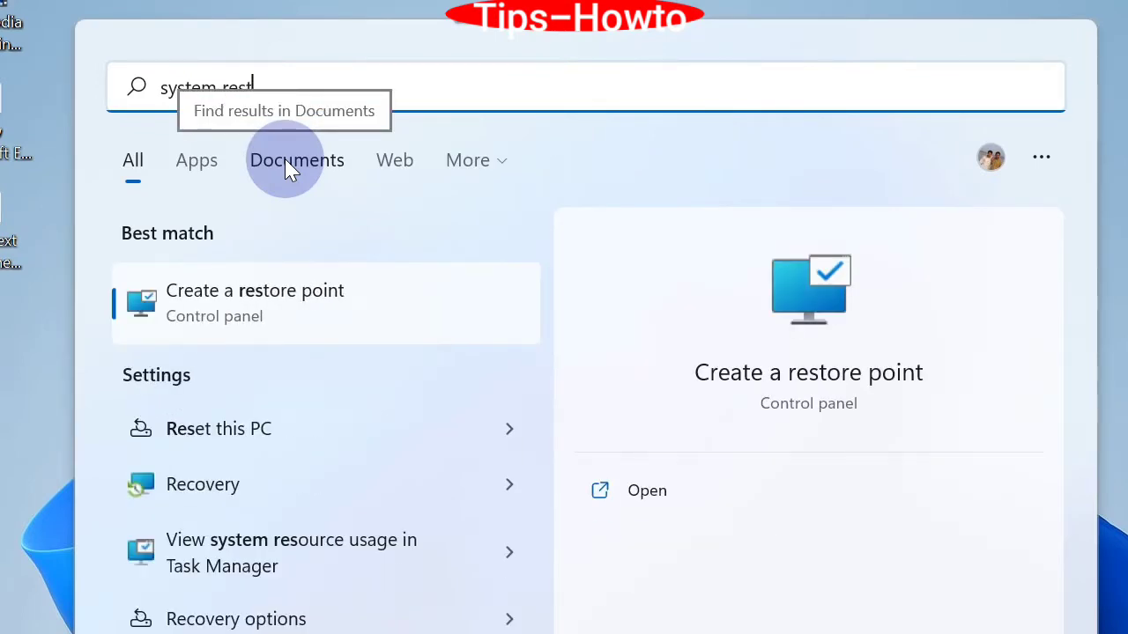
type("e")
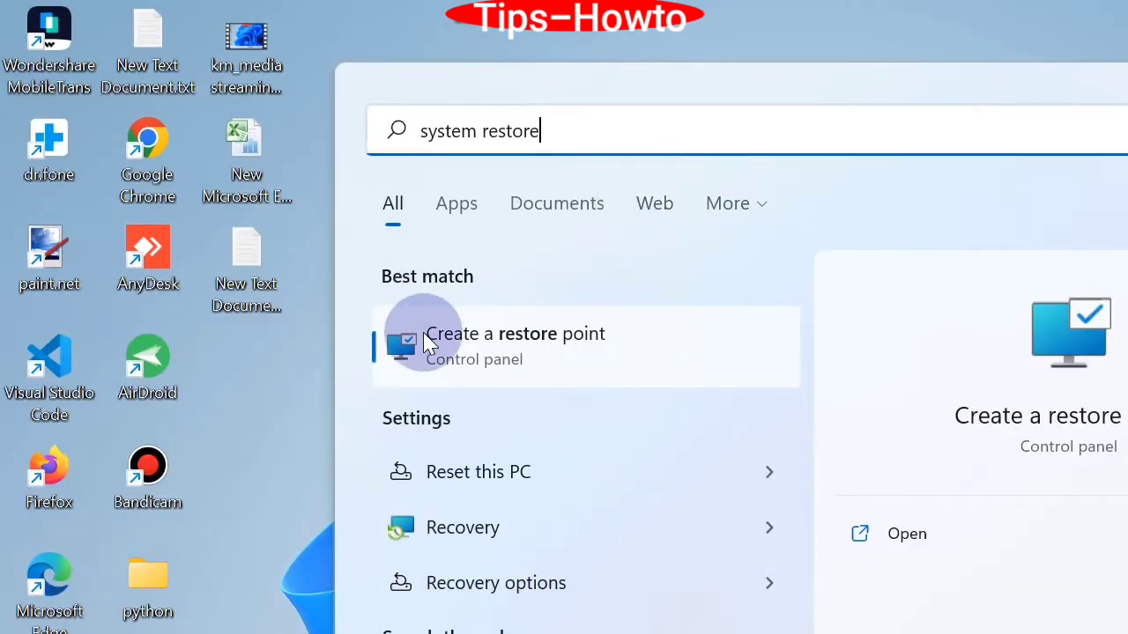
left_click(429, 344)
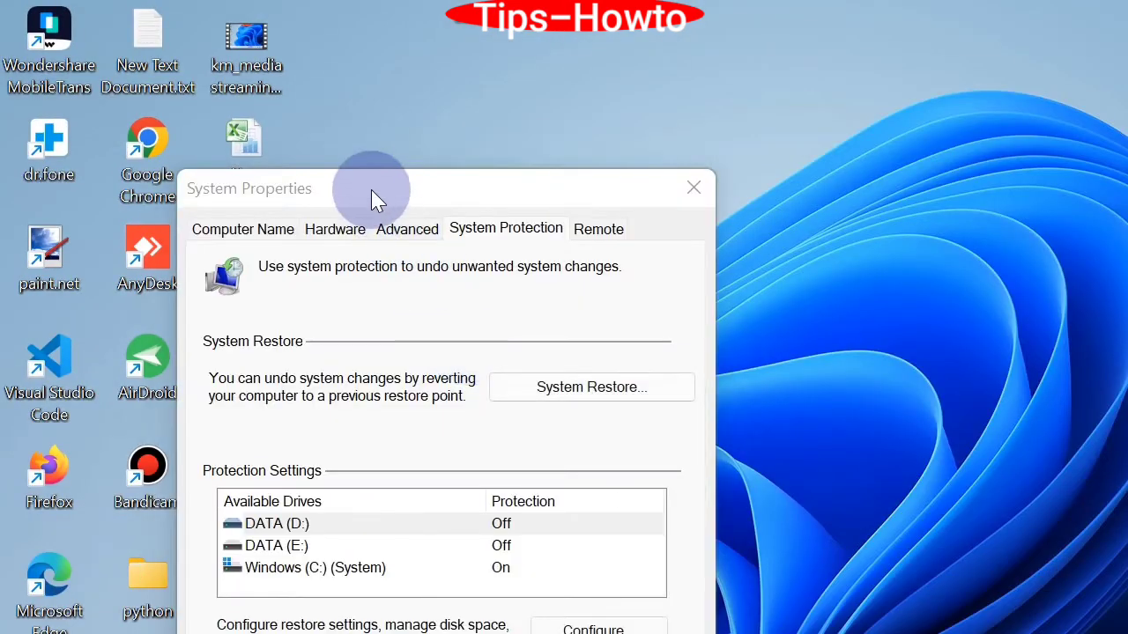
left_click_drag(370, 189, 673, 118)
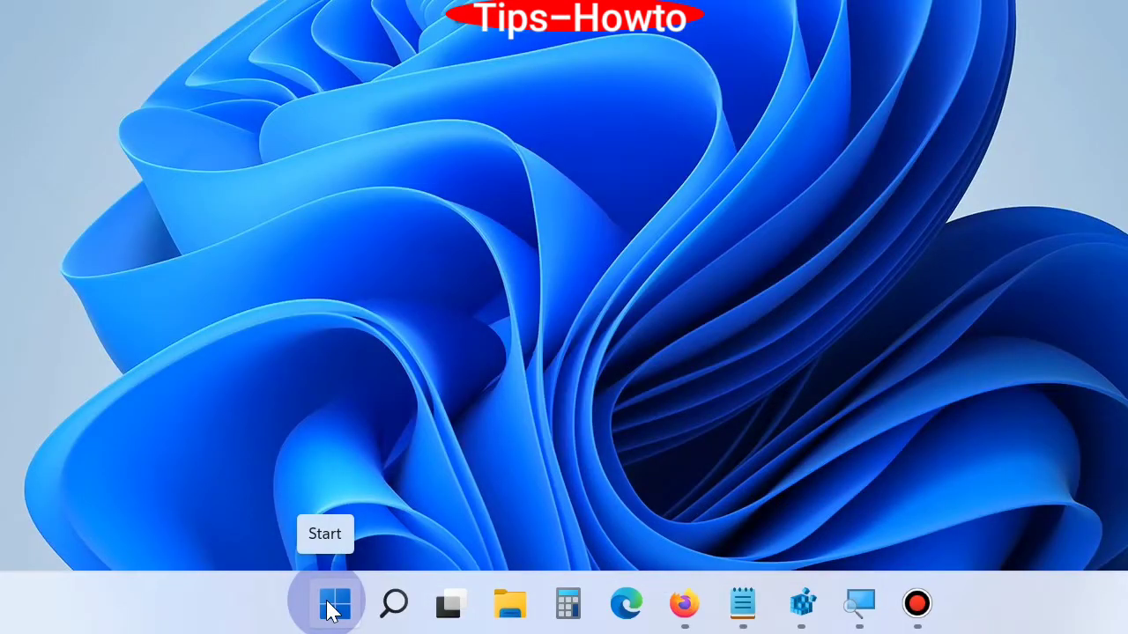
Step: Launch regedit from the Run dialog to open Registry Editor
right_click(389, 614)
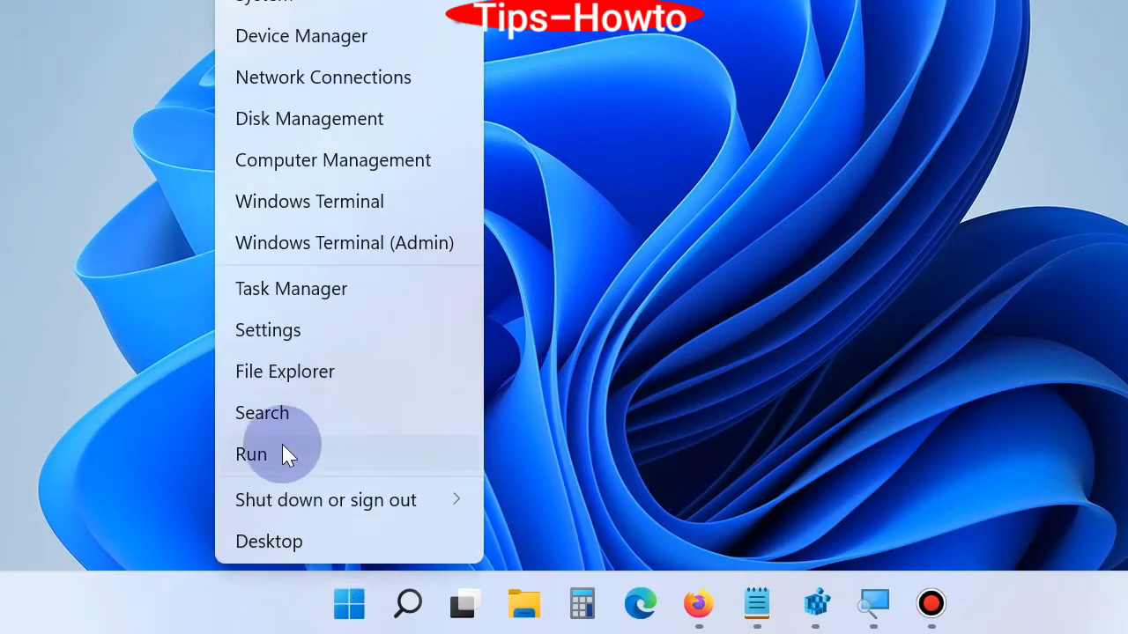
left_click(262, 455)
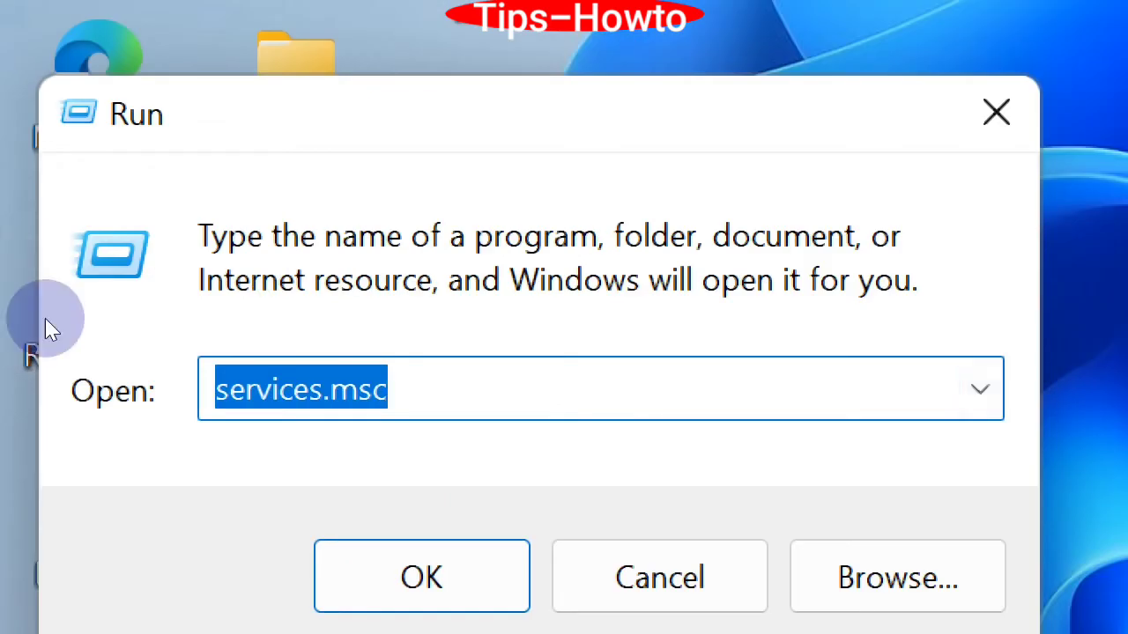
type("r")
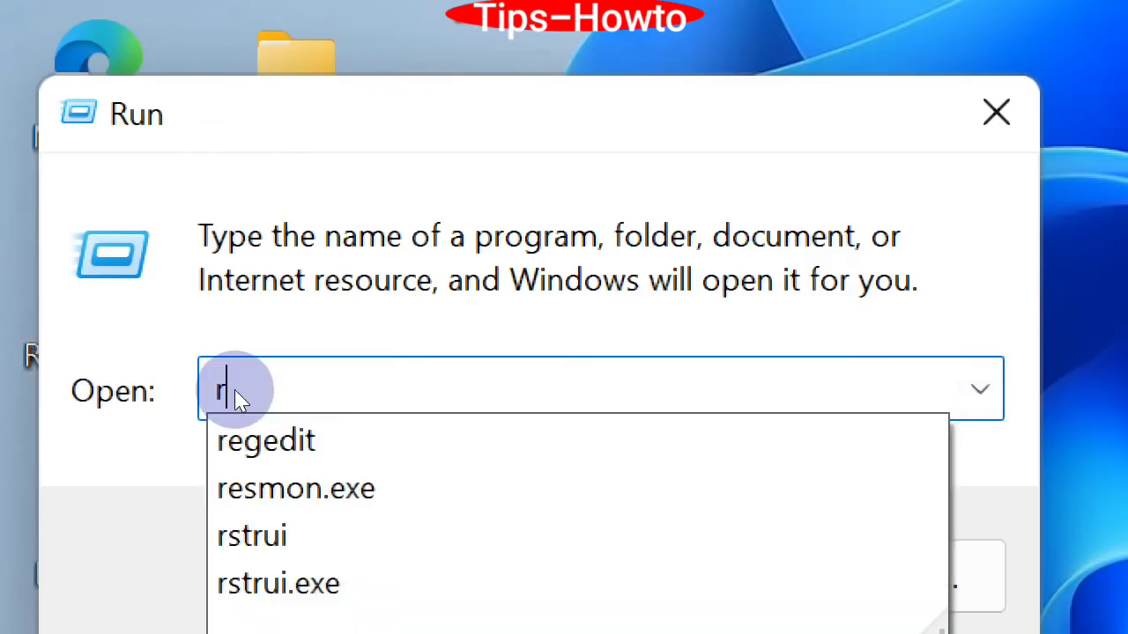
type("egedi")
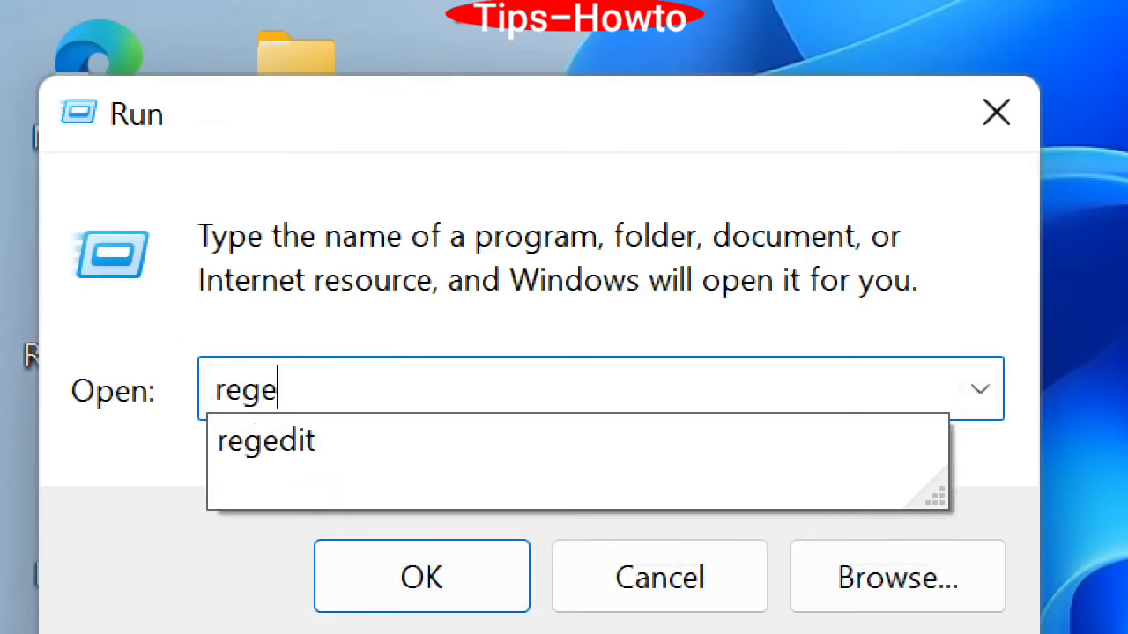
type("t")
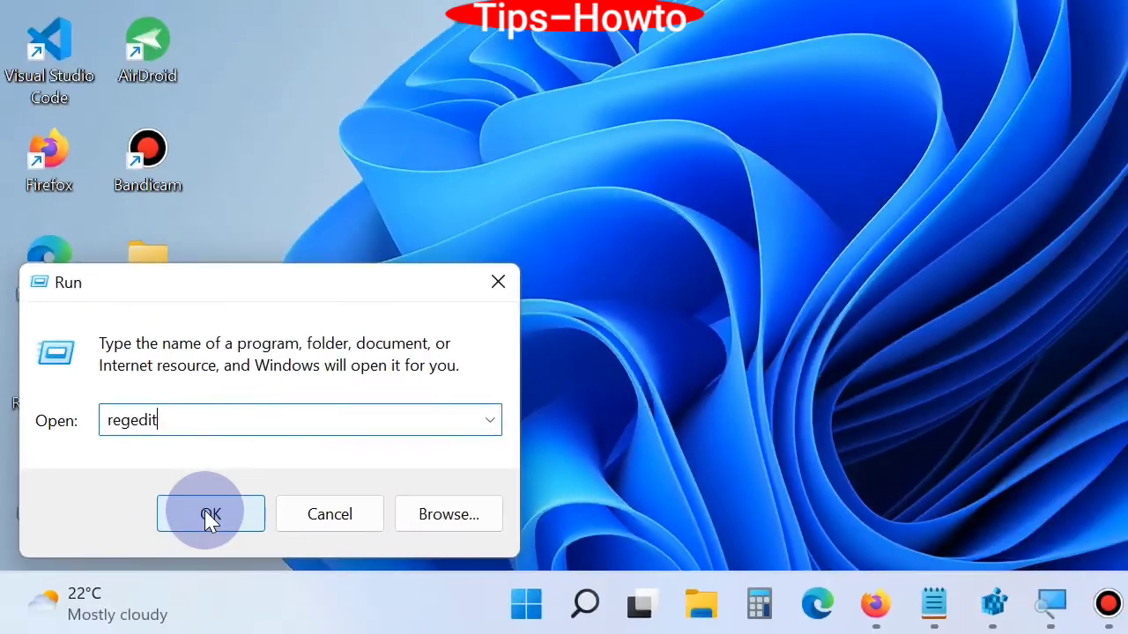
left_click(206, 512)
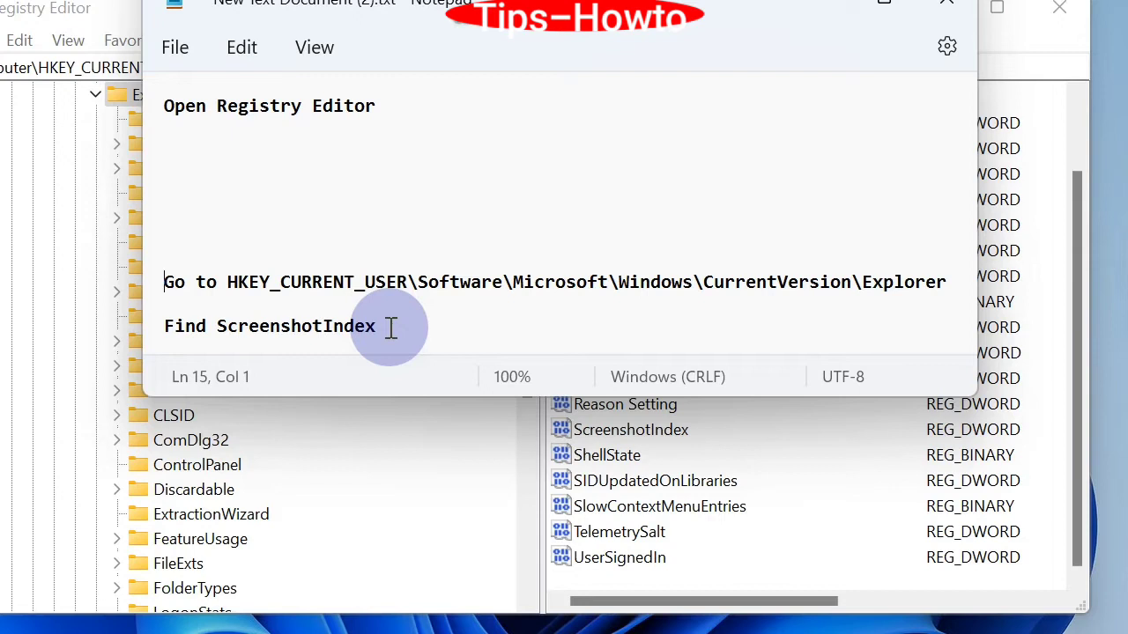
Step: Delete the blank lines above the registry path in Notepad and return to Registry Editor
key("BackSpace")
key("BackSpace")
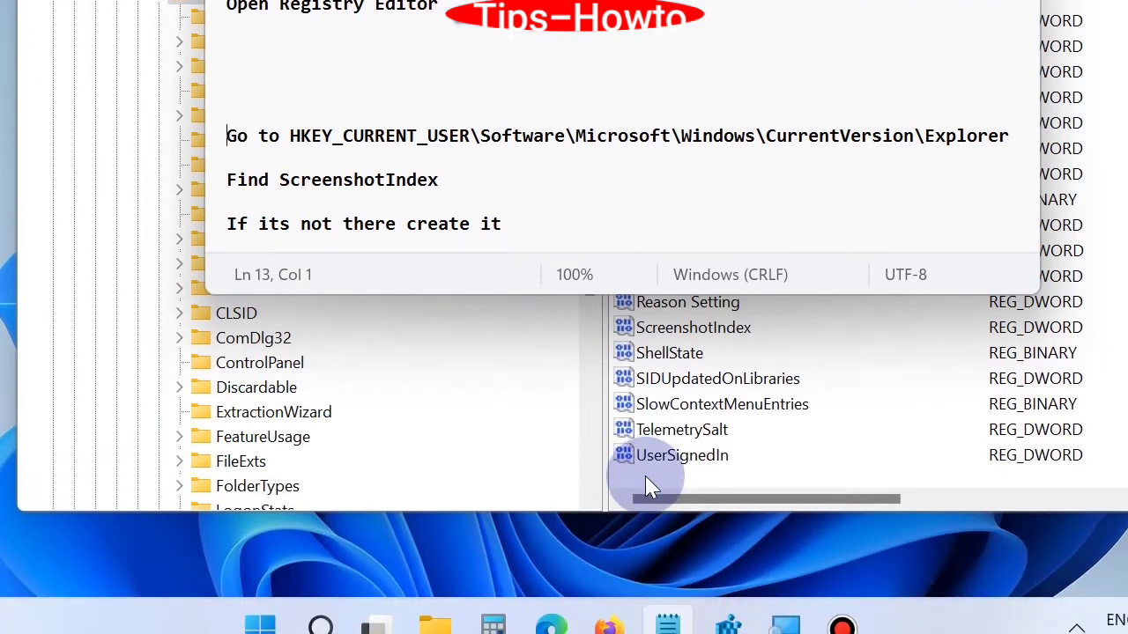
left_click(648, 589)
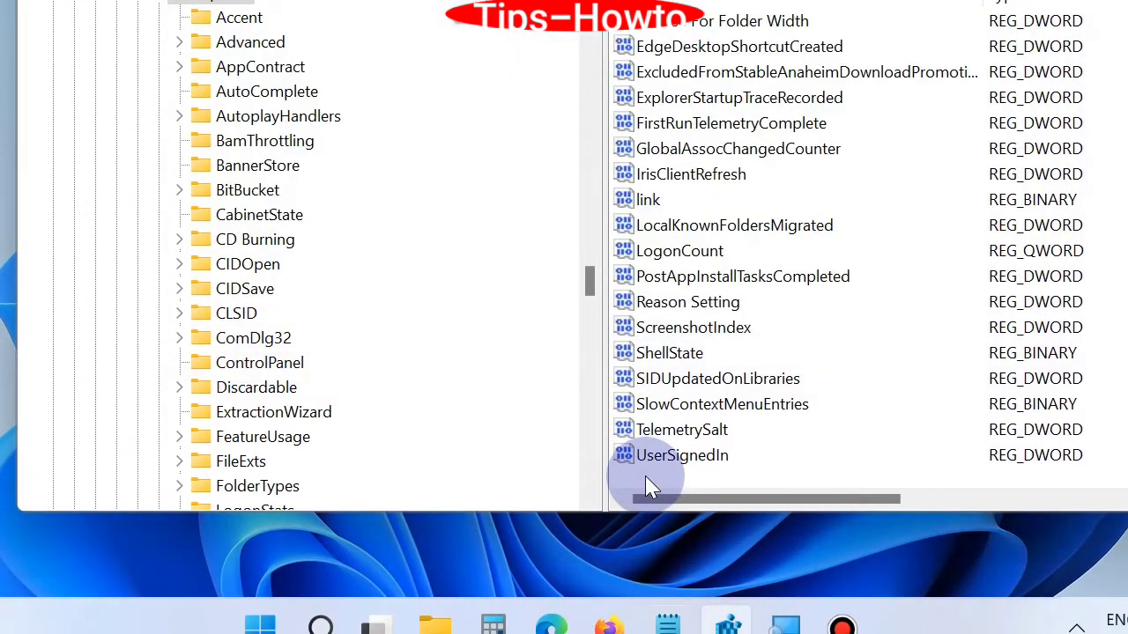
Step: Add a new DWORD (32-bit) value to the Explorer key, naming it screenshotindex
right_click(648, 487)
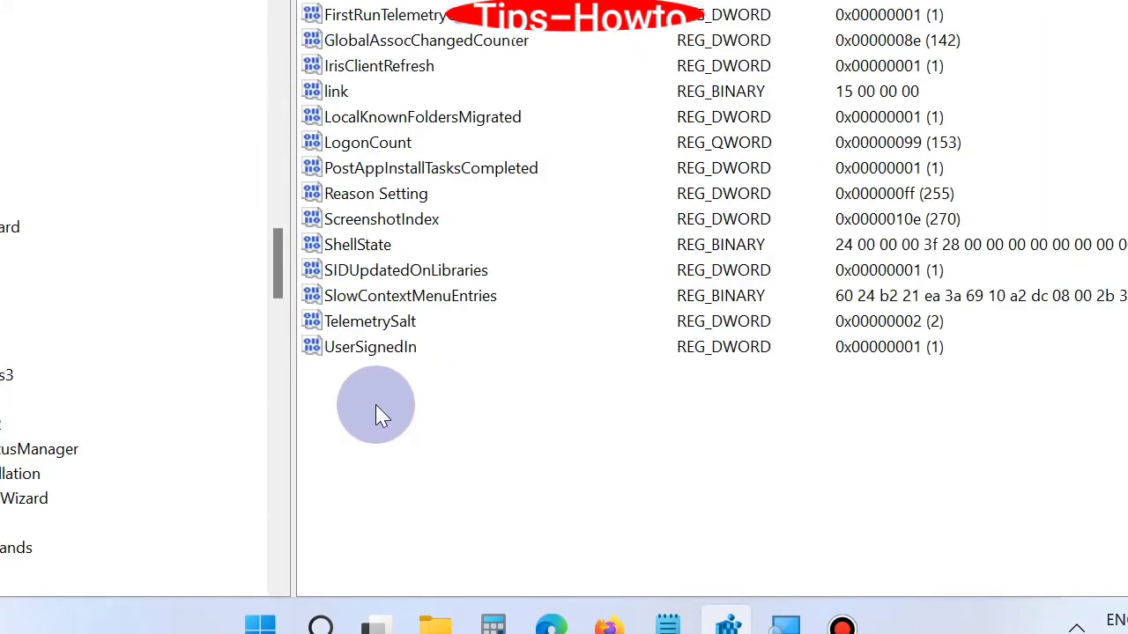
mouse_move(491, 432)
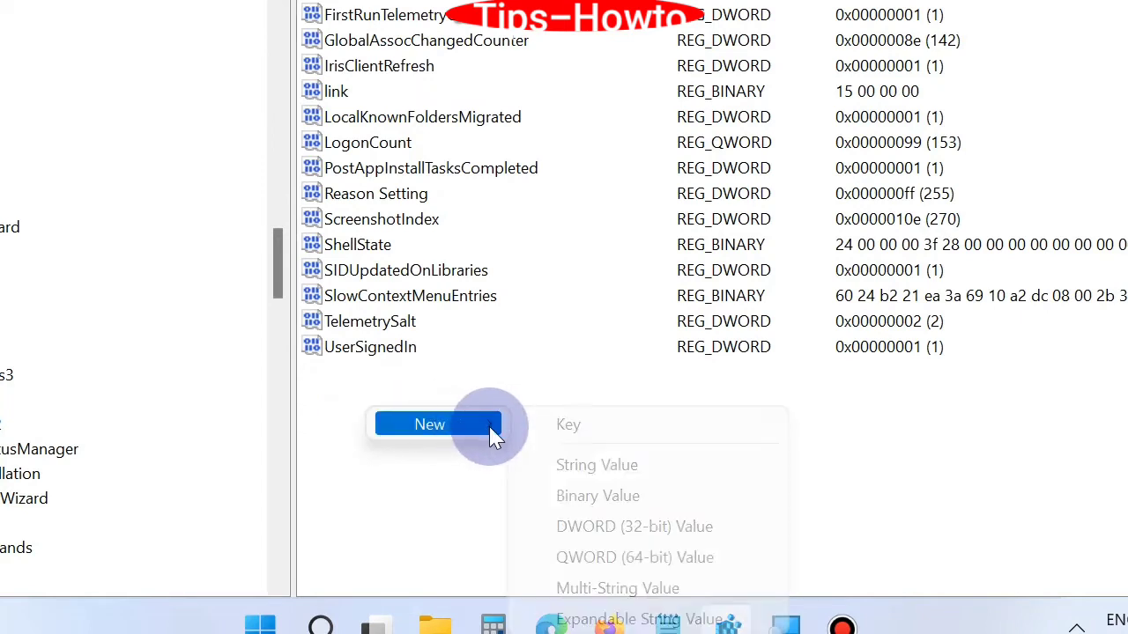
left_click(638, 531)
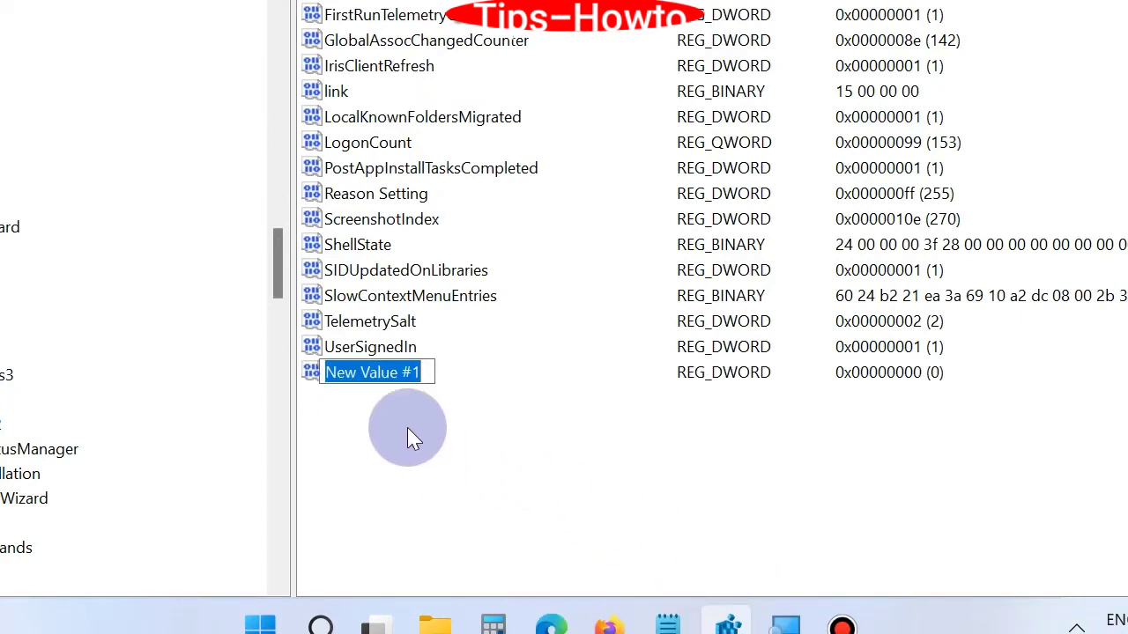
type("sc")
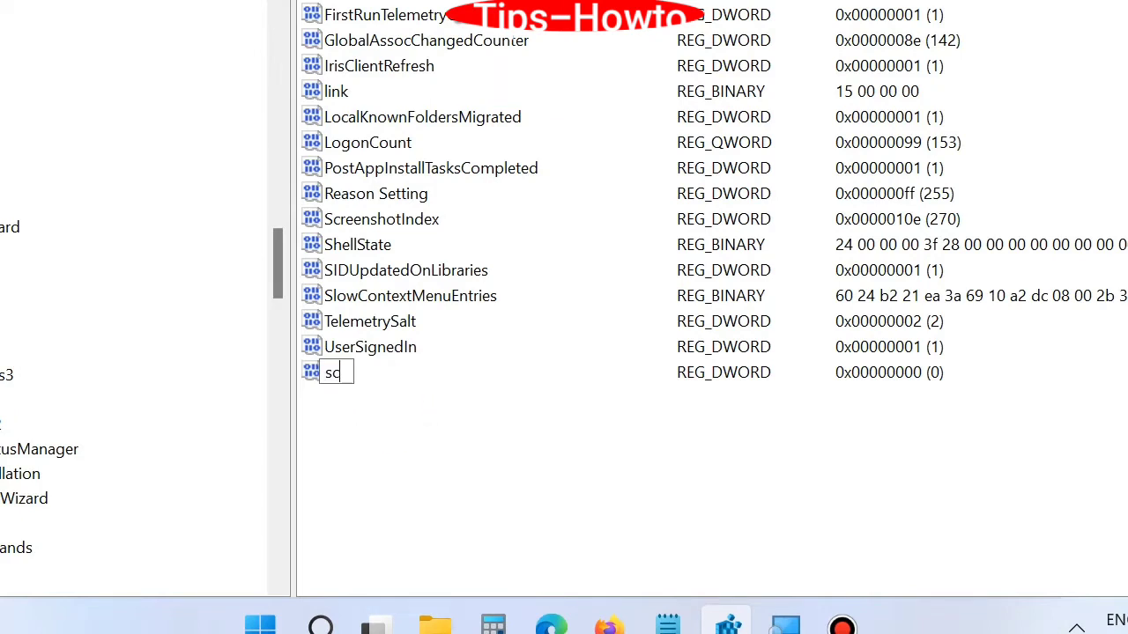
type("reensho")
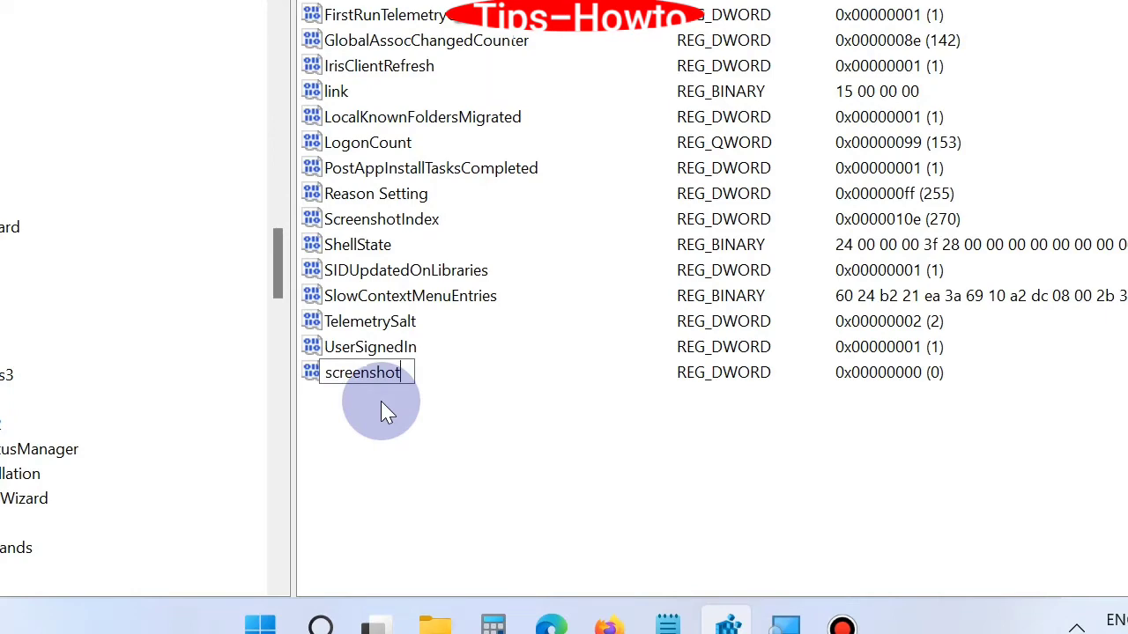
type("t")
key("BackSpace")
key("BackSpace")
key("BackSpace")
key("BackSpace")
key("BackSpace")
key("BackSpace")
key("BackSpace")
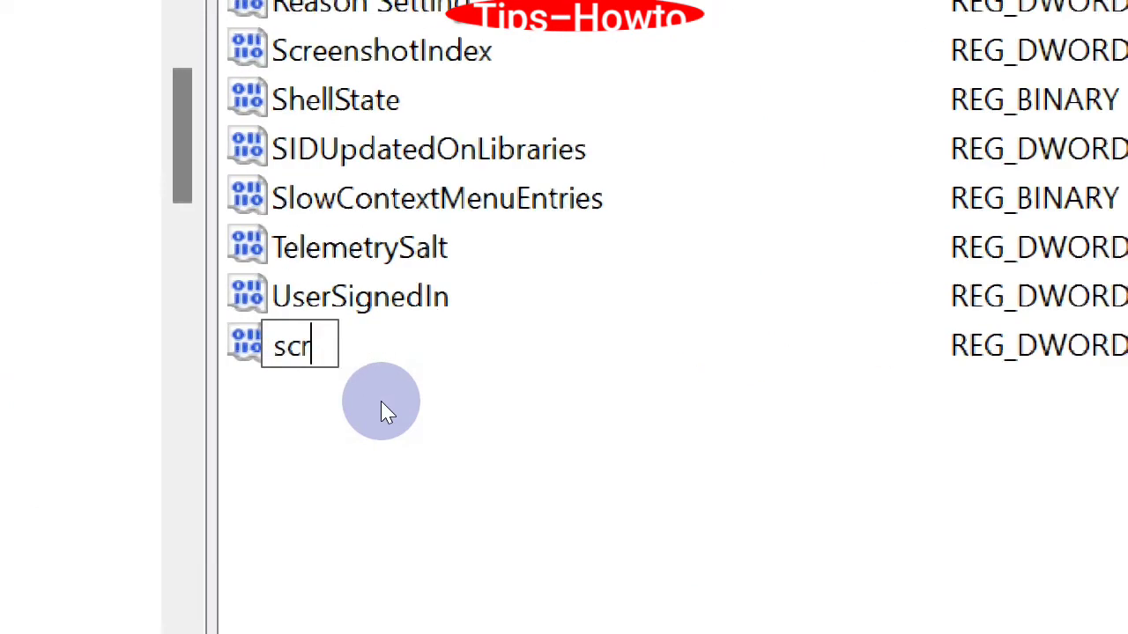
type("een")
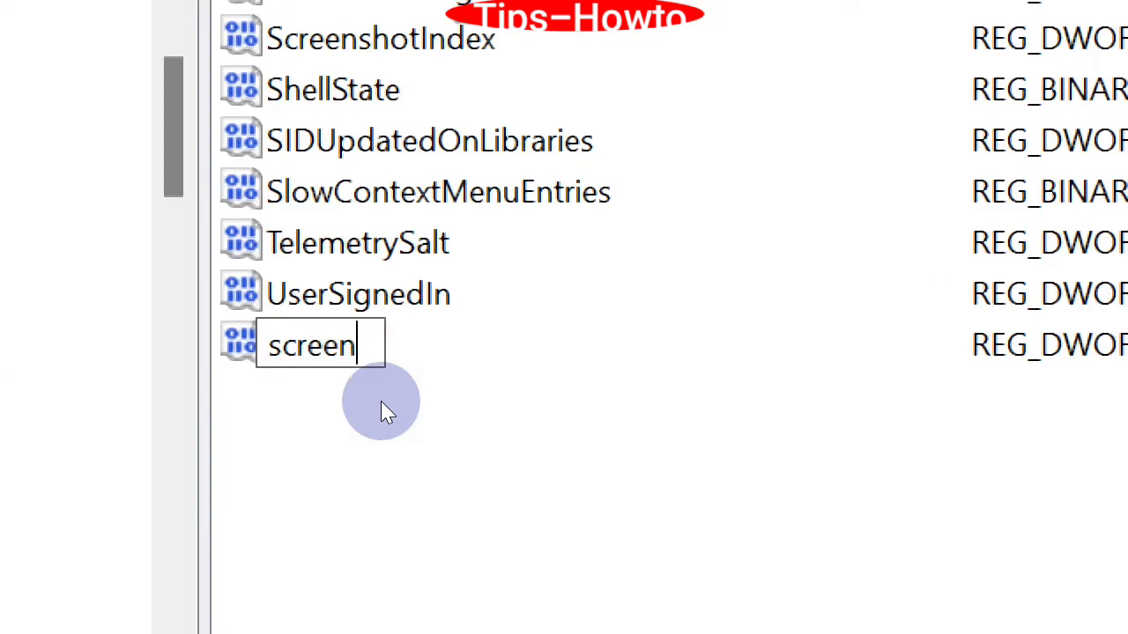
type("shotind")
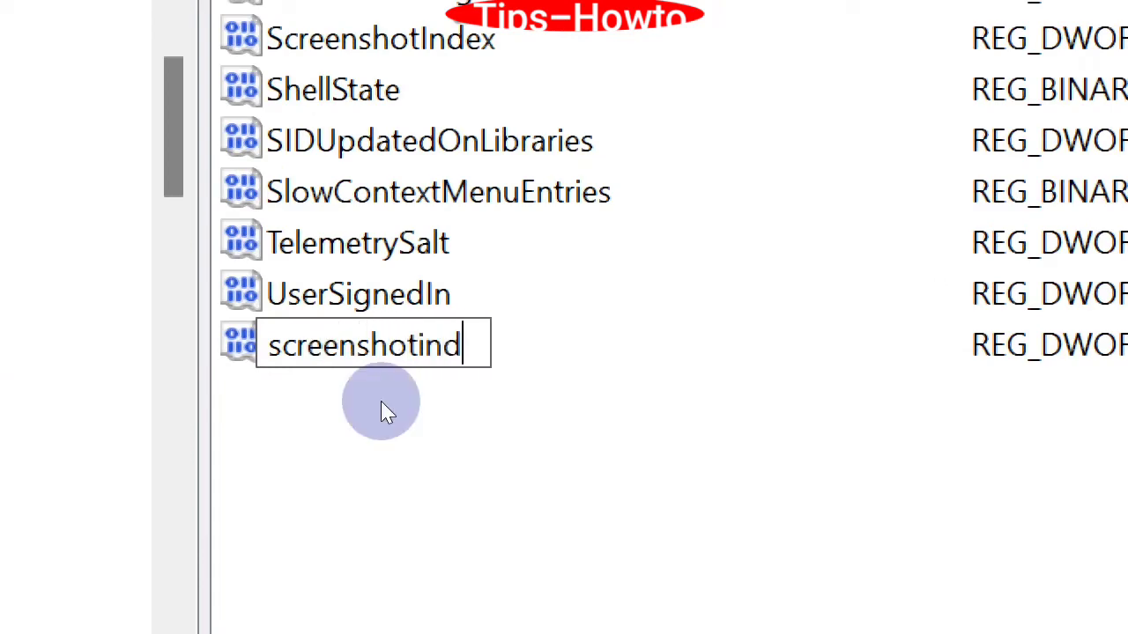
type("ex")
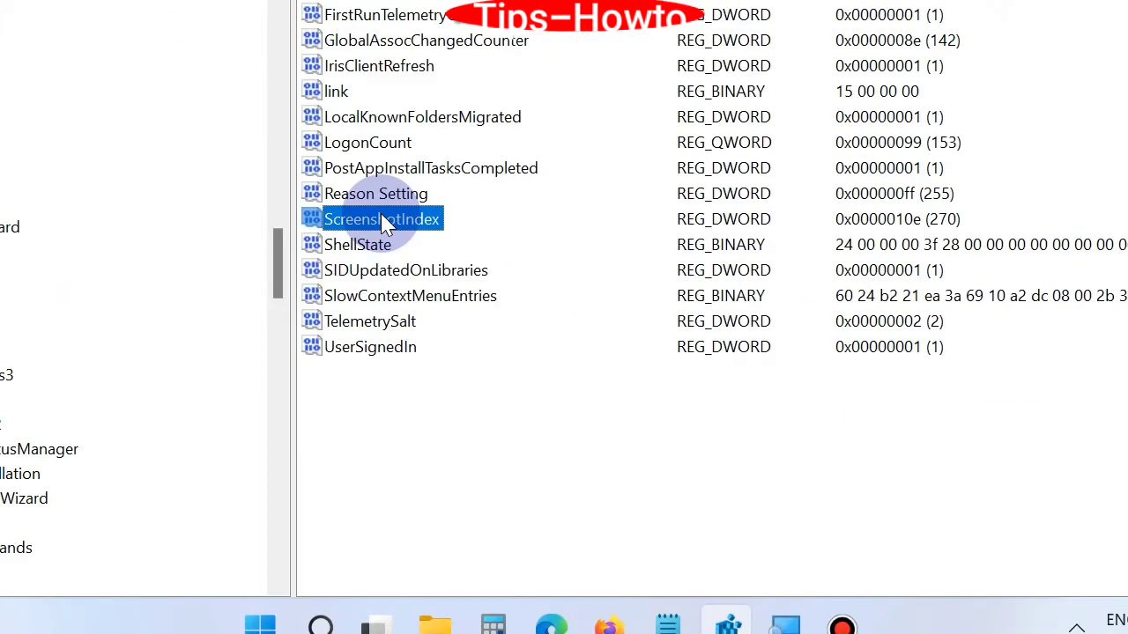
Step: Enter 695 as ScreenshotIndex's value data, toggling to Decimal and back to Hexadecimal
double_click(385, 219)
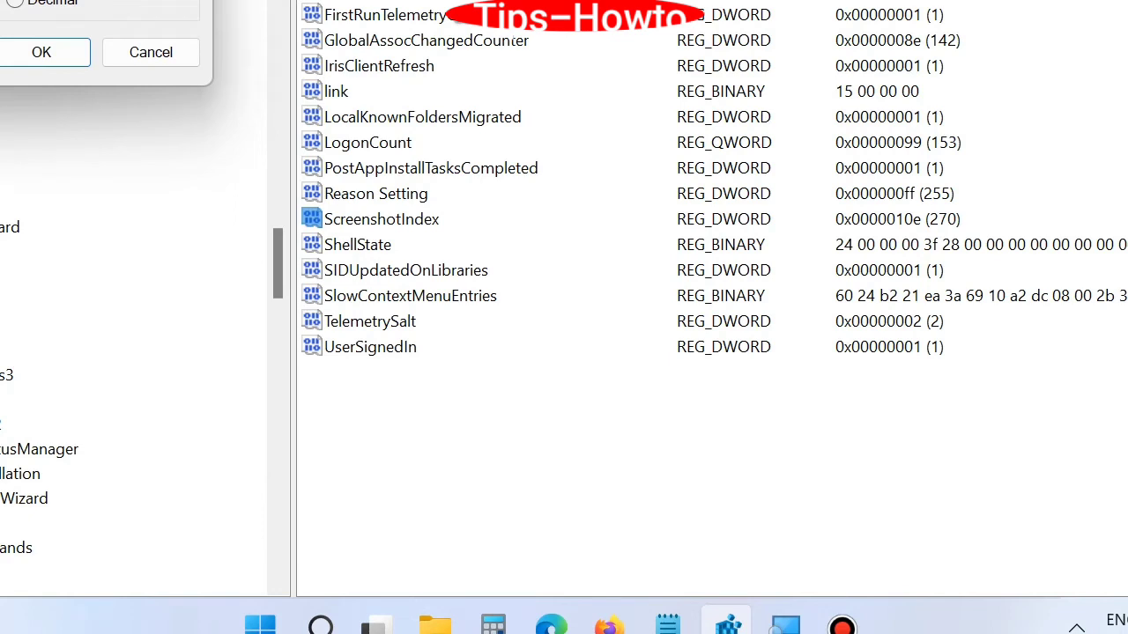
left_click_drag(2, 1, 498, 79)
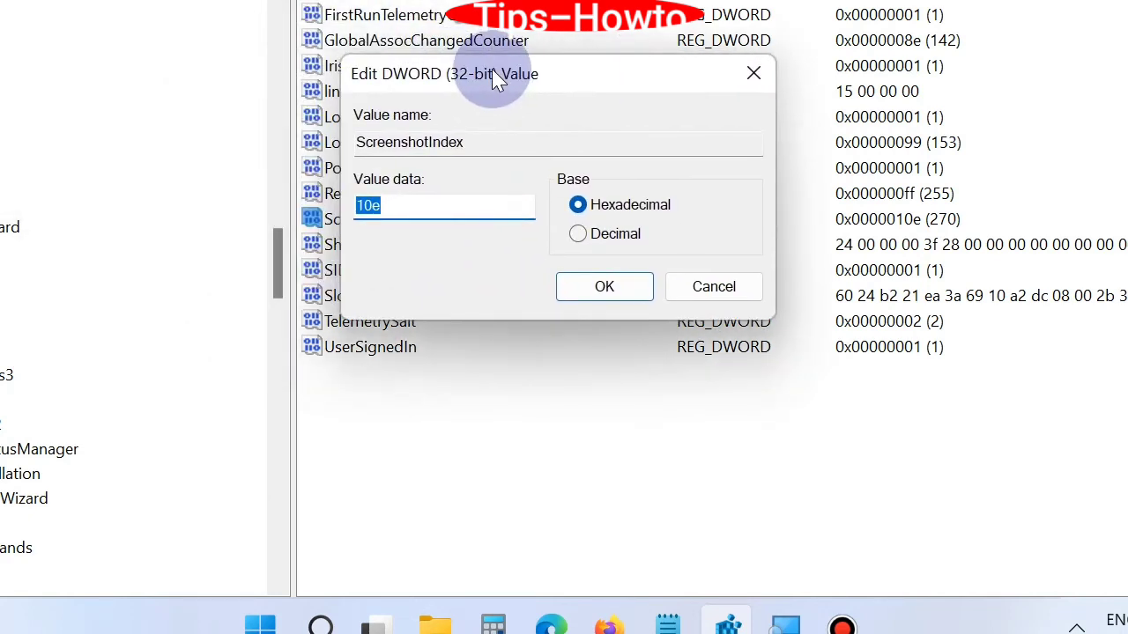
type("695")
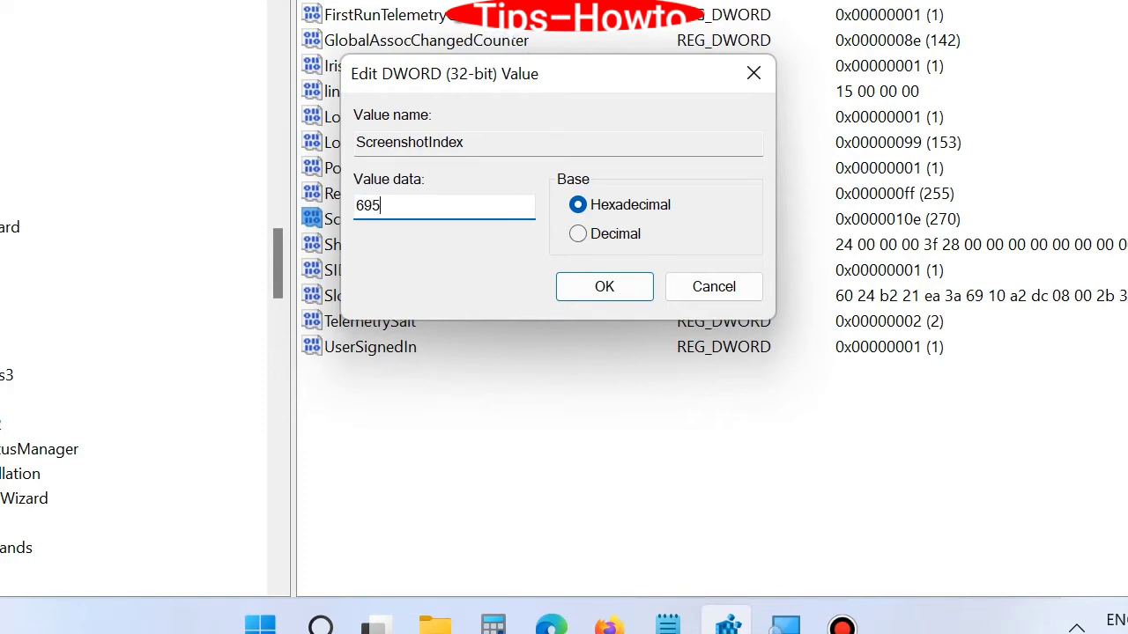
left_click(578, 235)
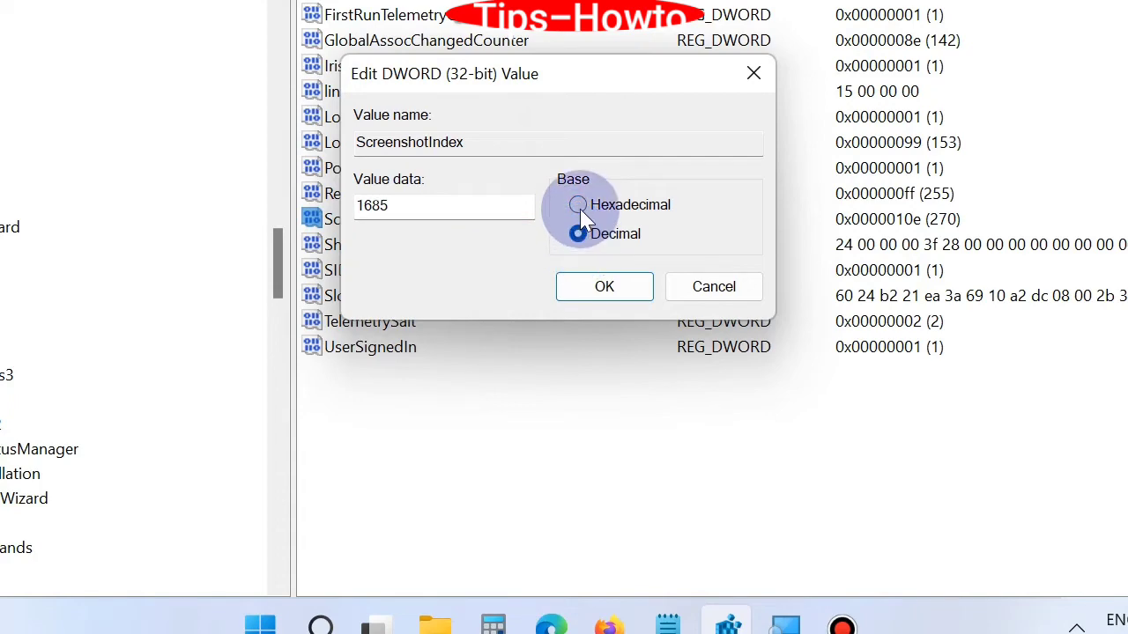
left_click(578, 204)
Step: Confirm the ScreenshotIndex data, then clear Notepad's blank lines and scroll to the User Shell Folders step
left_click(594, 285)
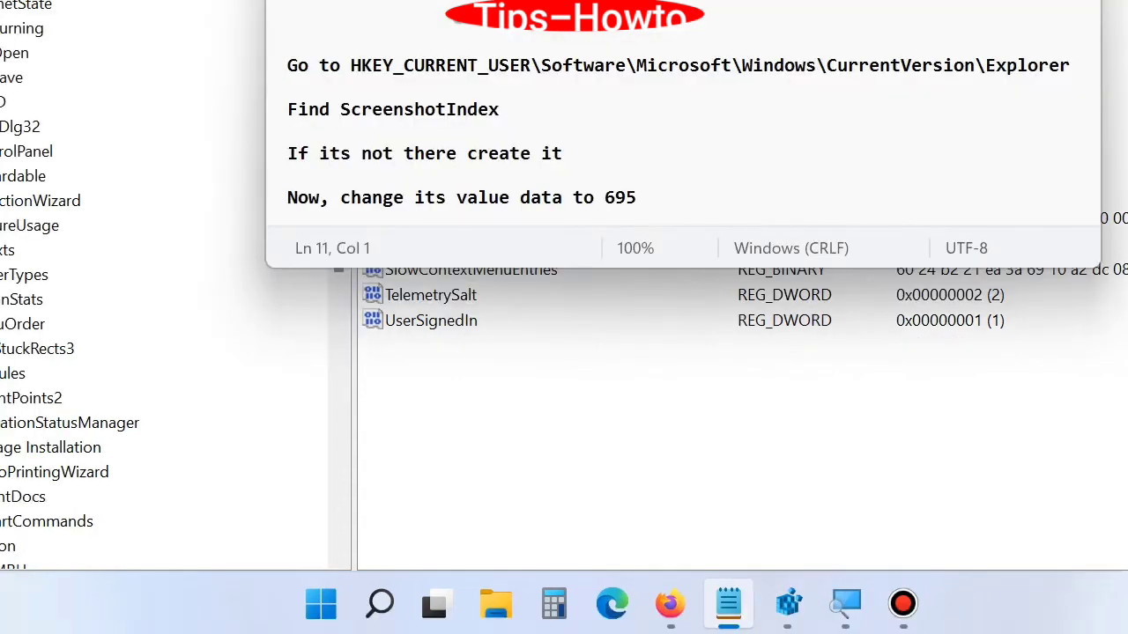
key("BackSpace")
key("BackSpace")
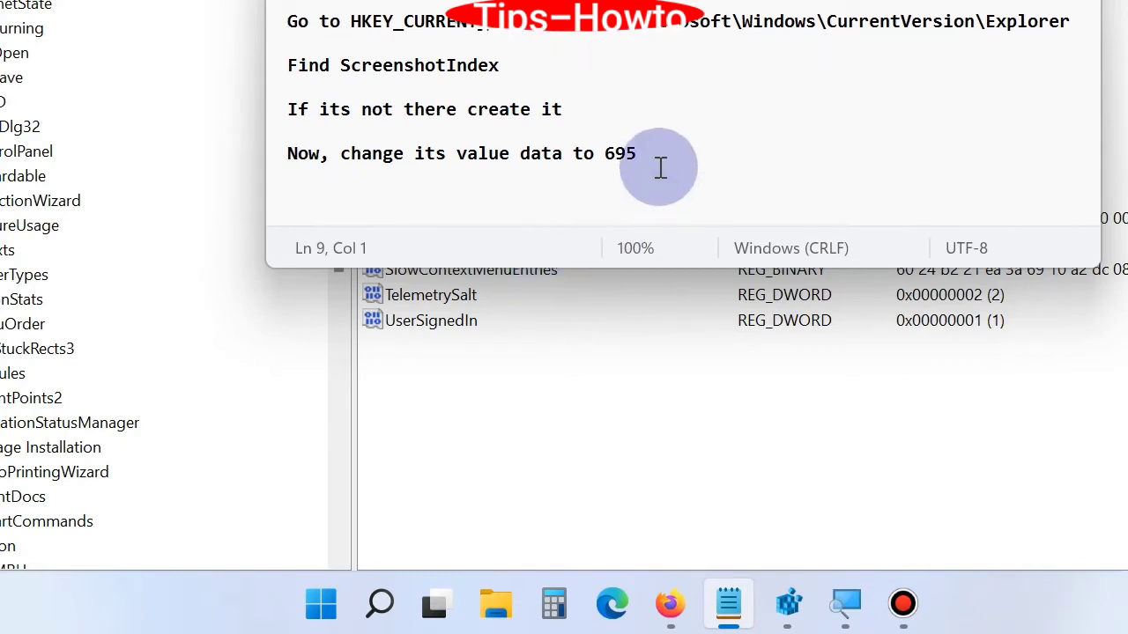
scroll(761, 169, "down", 3)
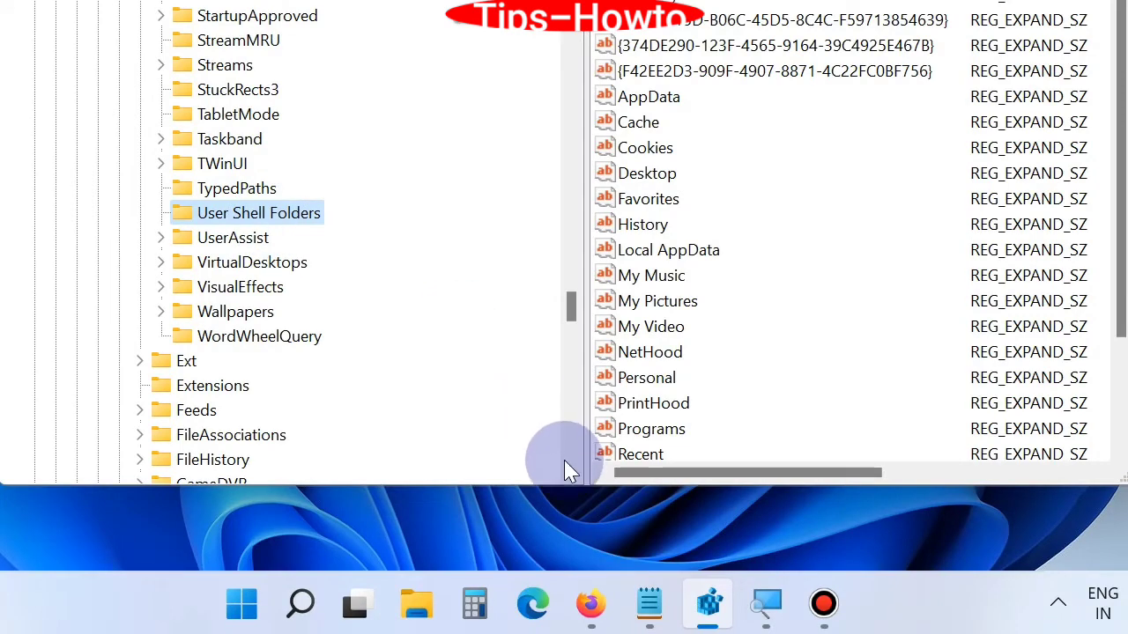
Step: Select the Notepad lines for finding the GUID value and creating it if missing, then return to Registry Editor
left_click(652, 608)
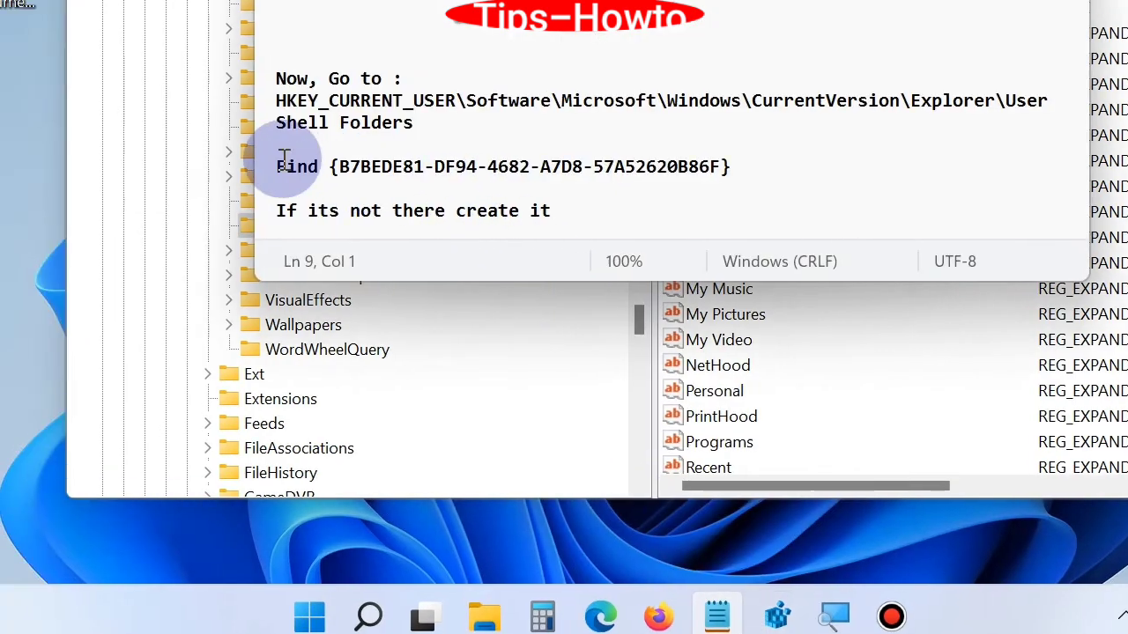
left_click_drag(210, 153, 275, 146)
left_click_drag(347, 157, 817, 166)
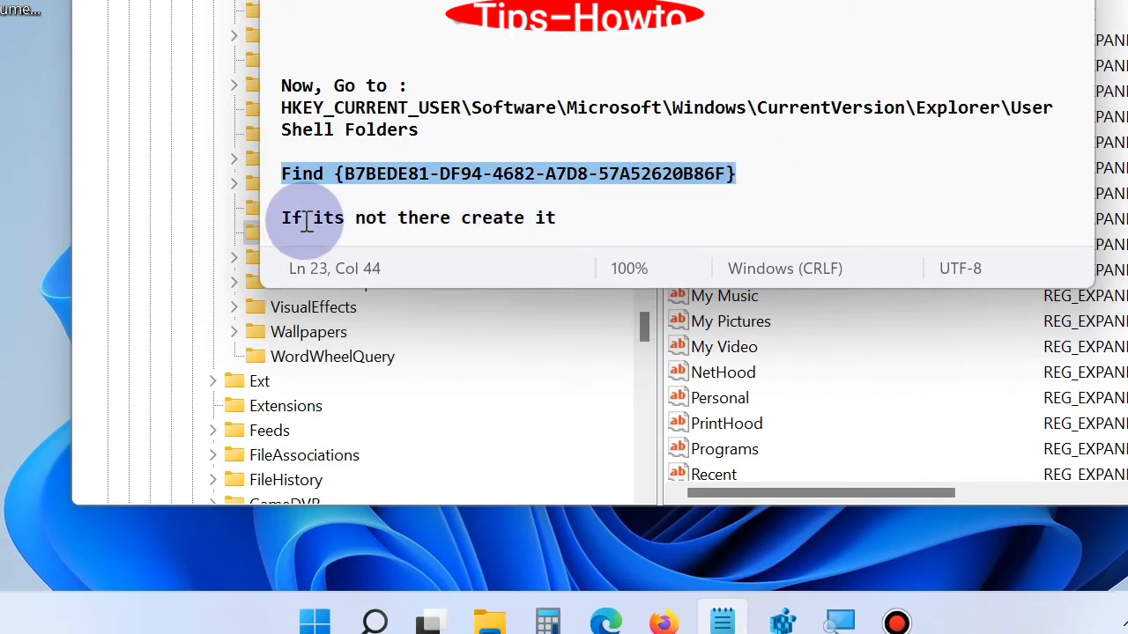
left_click_drag(284, 220, 599, 223)
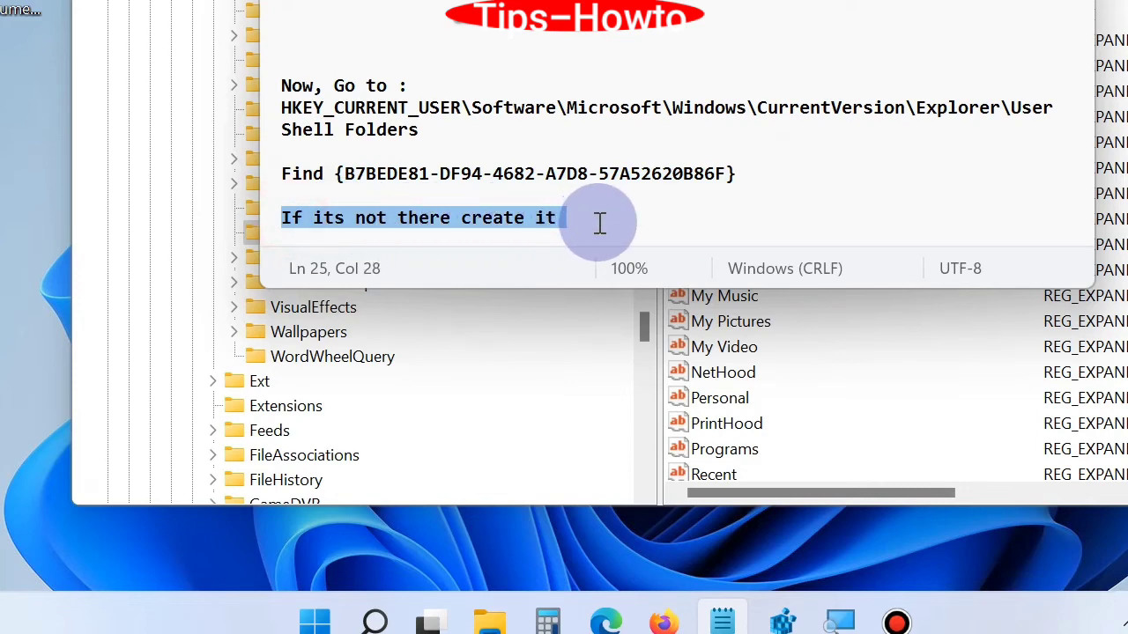
left_click(768, 320)
scroll(767, 320, "down", 2)
Step: Create a new DWORD (32-bit) value under User Shell Folders
right_click(772, 471)
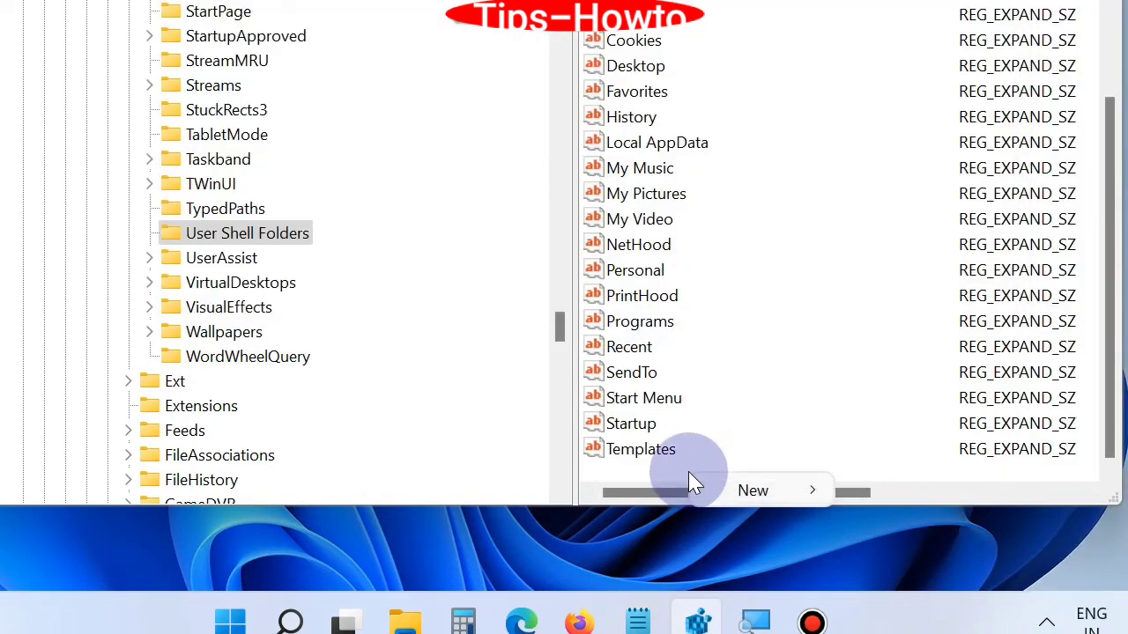
mouse_move(798, 492)
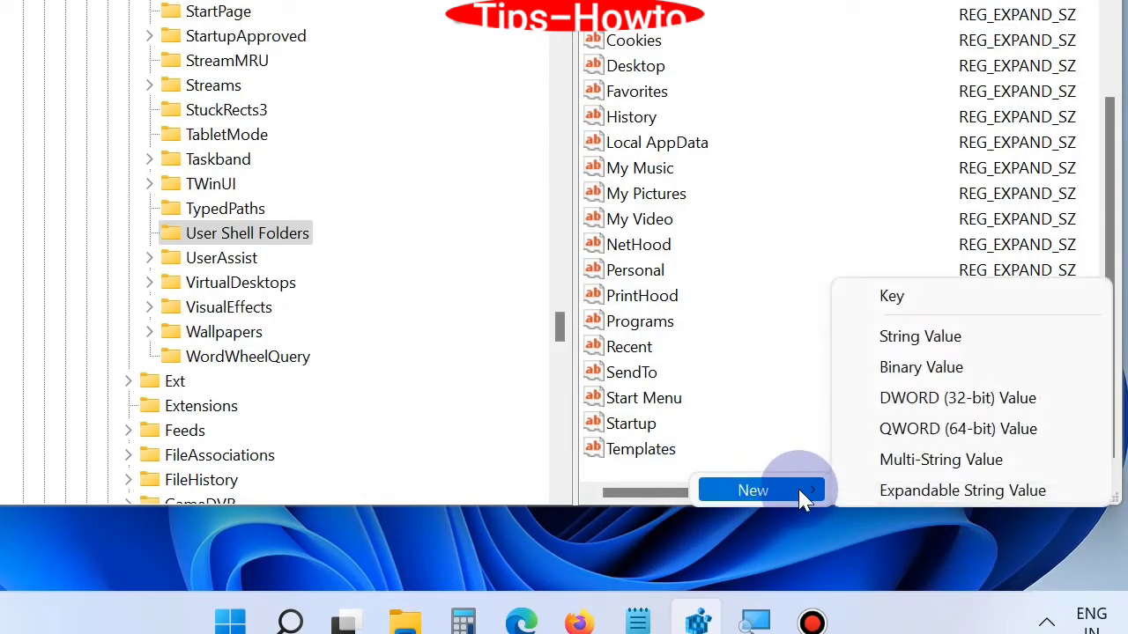
left_click(960, 398)
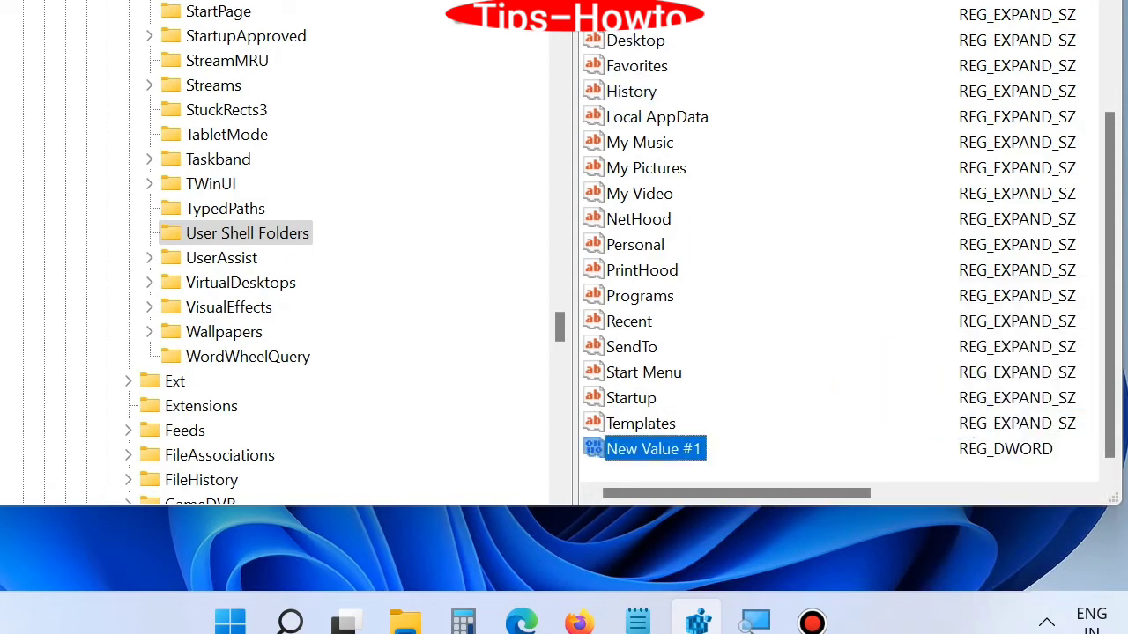
Step: Copy the GUID {B7BEDE81-DF94-4682-A7D8-57A52620B86F} from Notepad and paste it as the new value's name
left_click(638, 623)
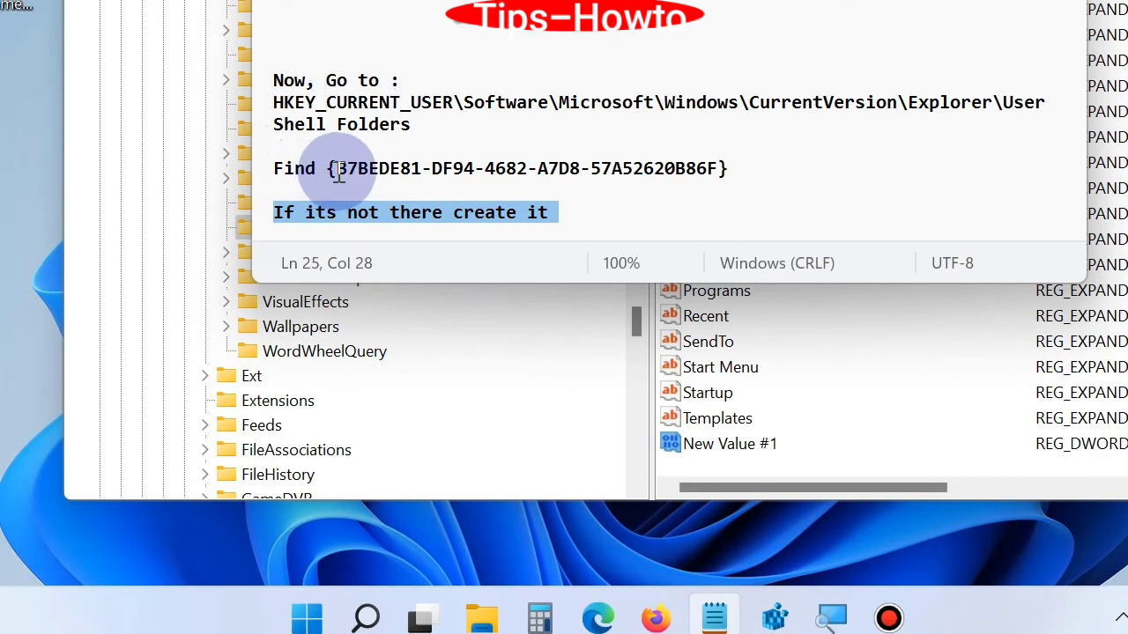
left_click_drag(327, 168, 746, 176)
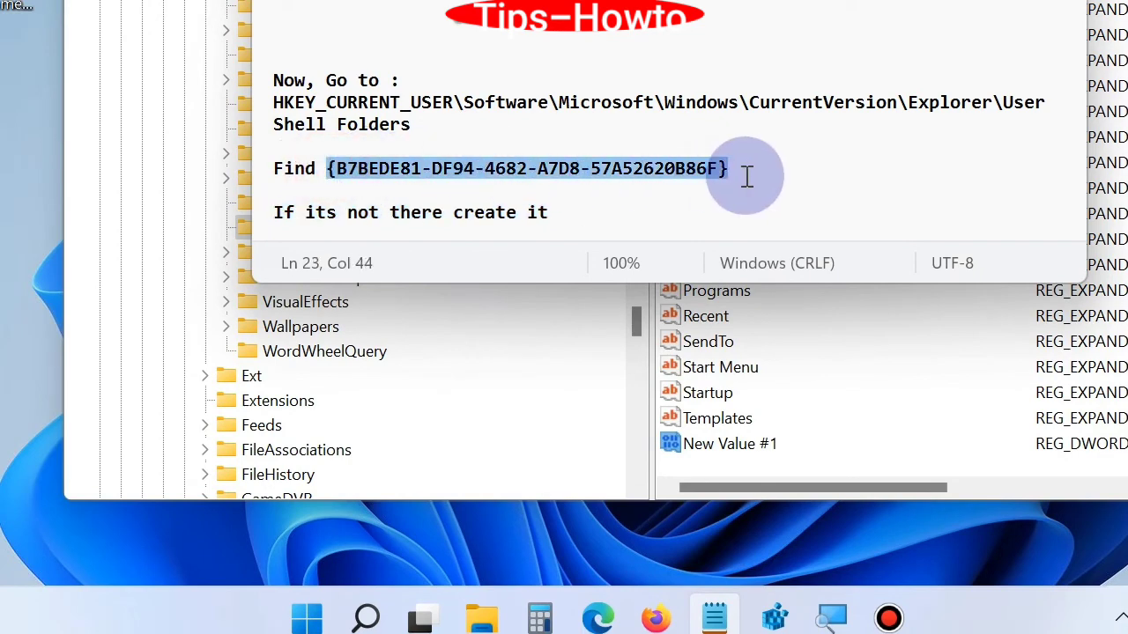
key("ctrl+c")
key("alt+Tab")
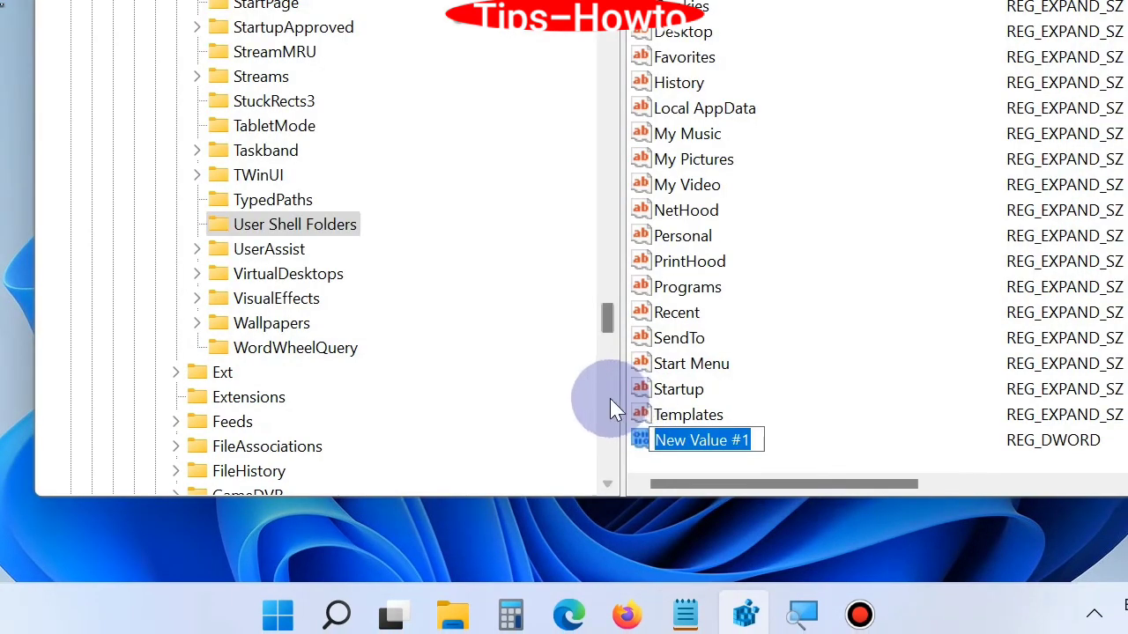
key("ctrl+v")
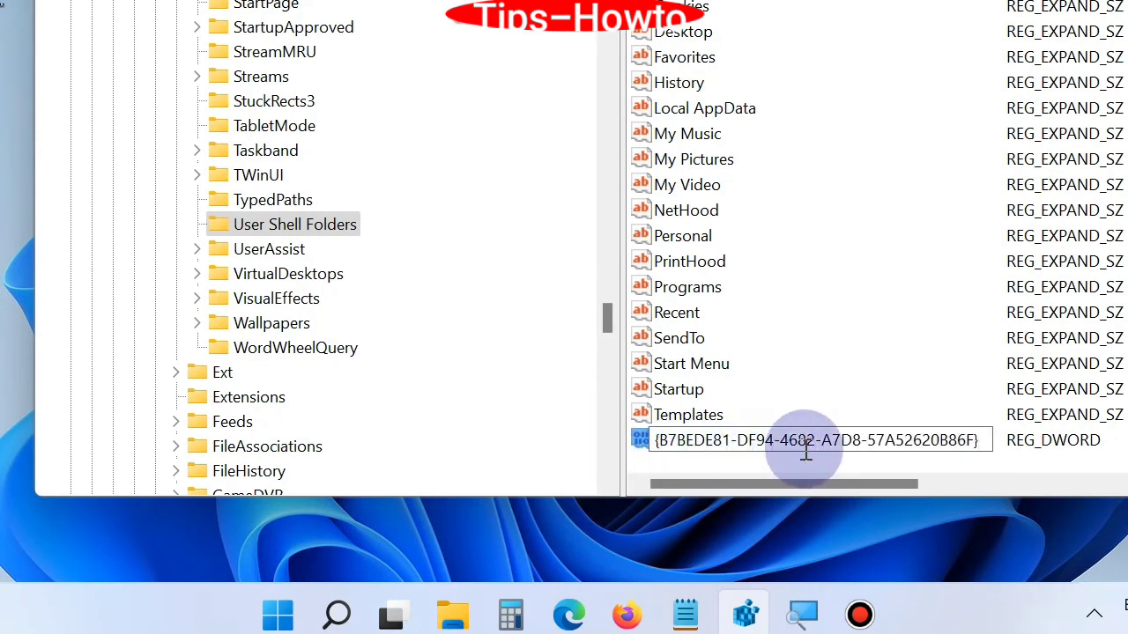
key("Return")
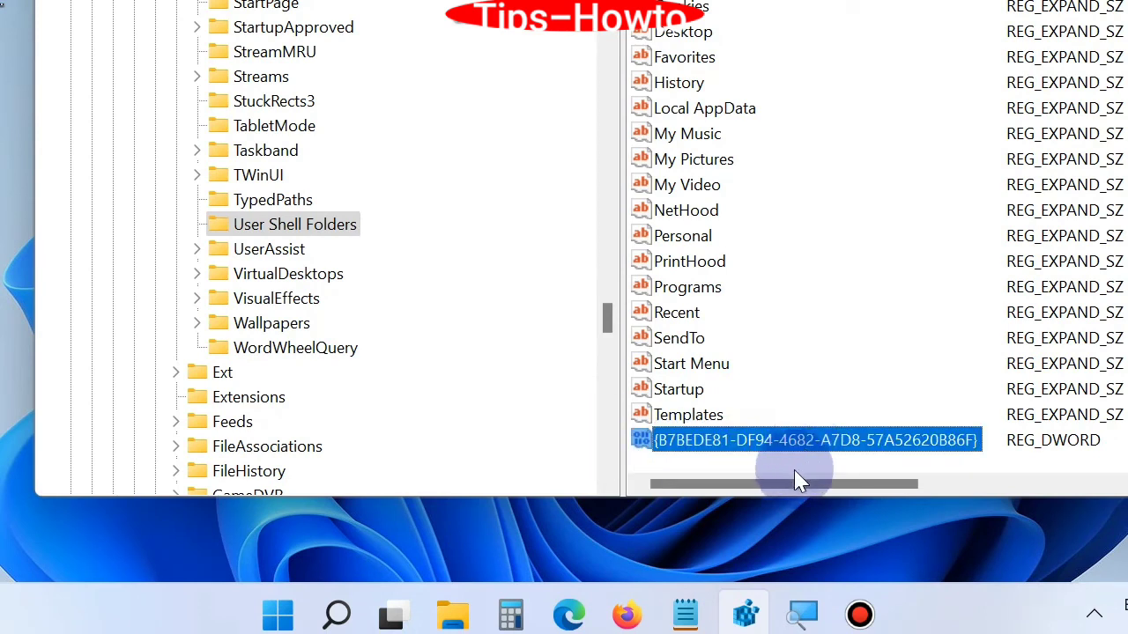
Step: Open the GUID value for editing
left_click(795, 471)
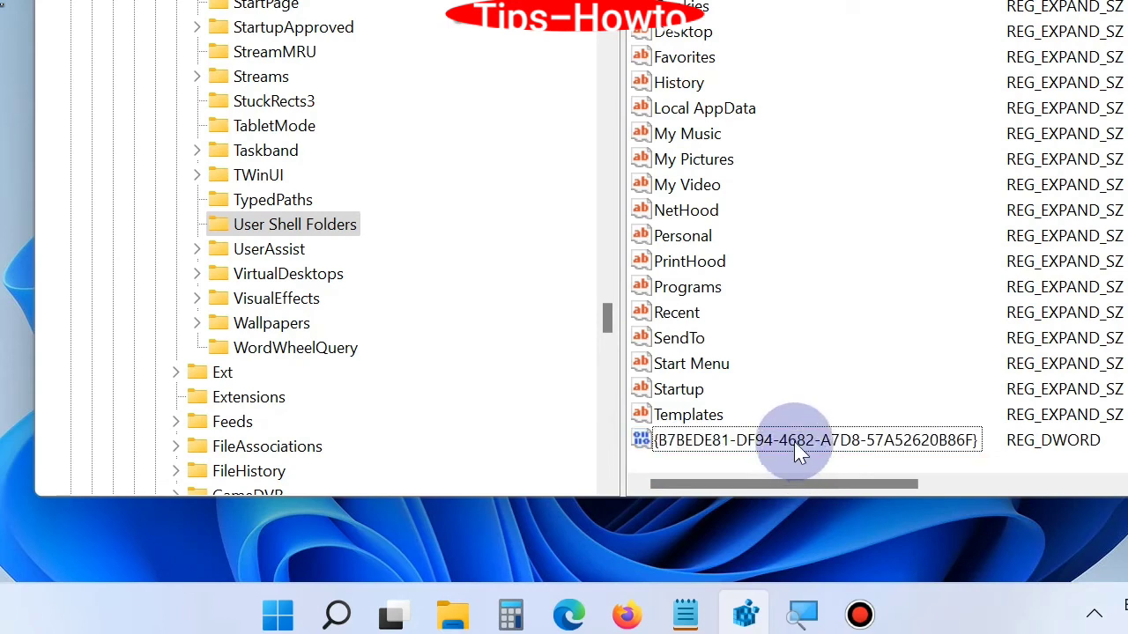
left_click(798, 440)
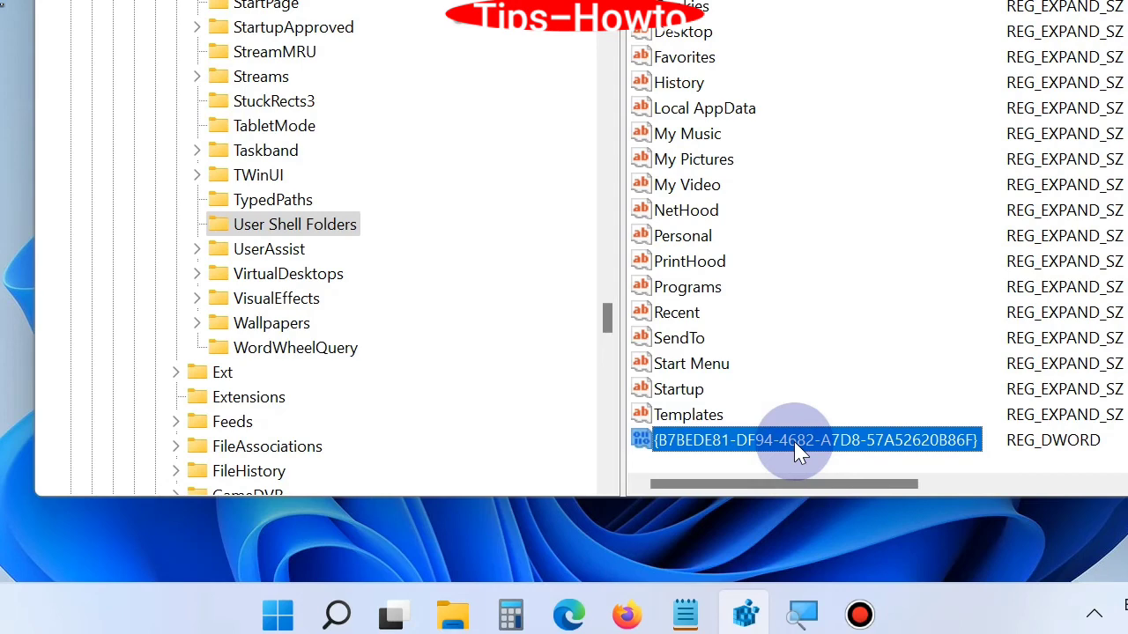
double_click(798, 441)
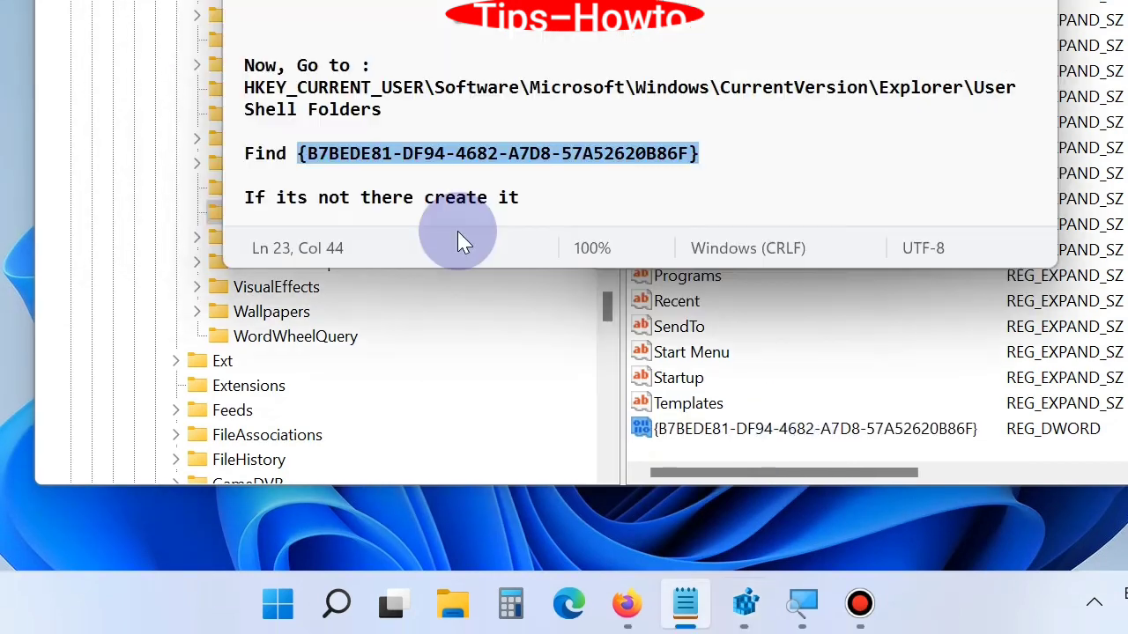
Step: Select %USERPROFILE%\Pictures\Screenshots in Notepad, then return to the GUID value's edit dialog
left_click(536, 198)
scroll(546, 201, "down", 1)
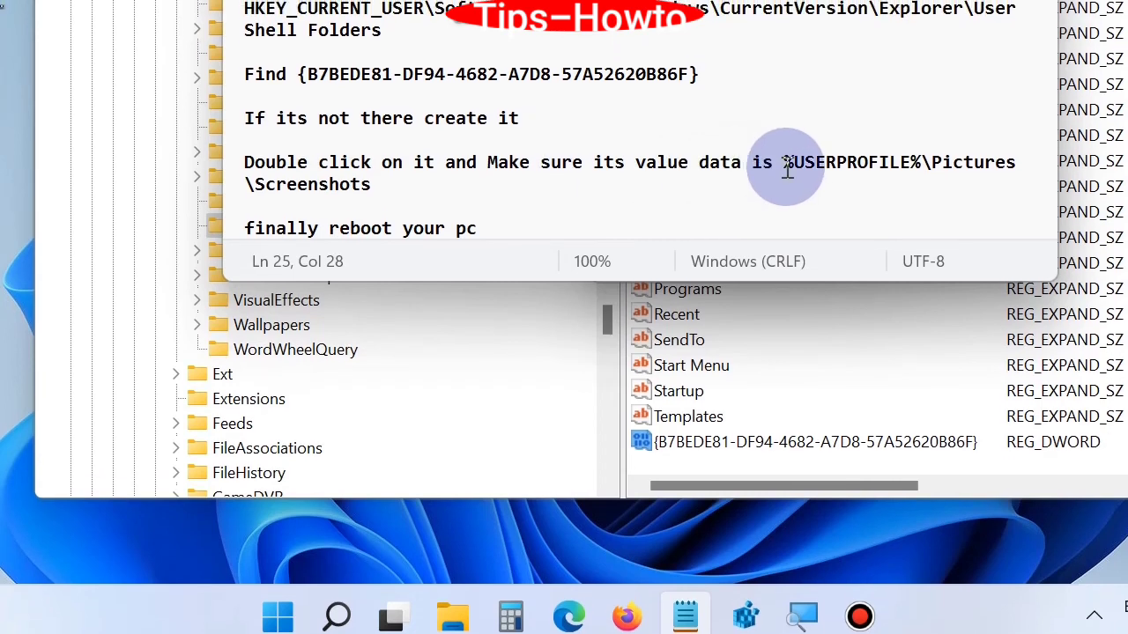
left_click(787, 157)
key("shift+Down")
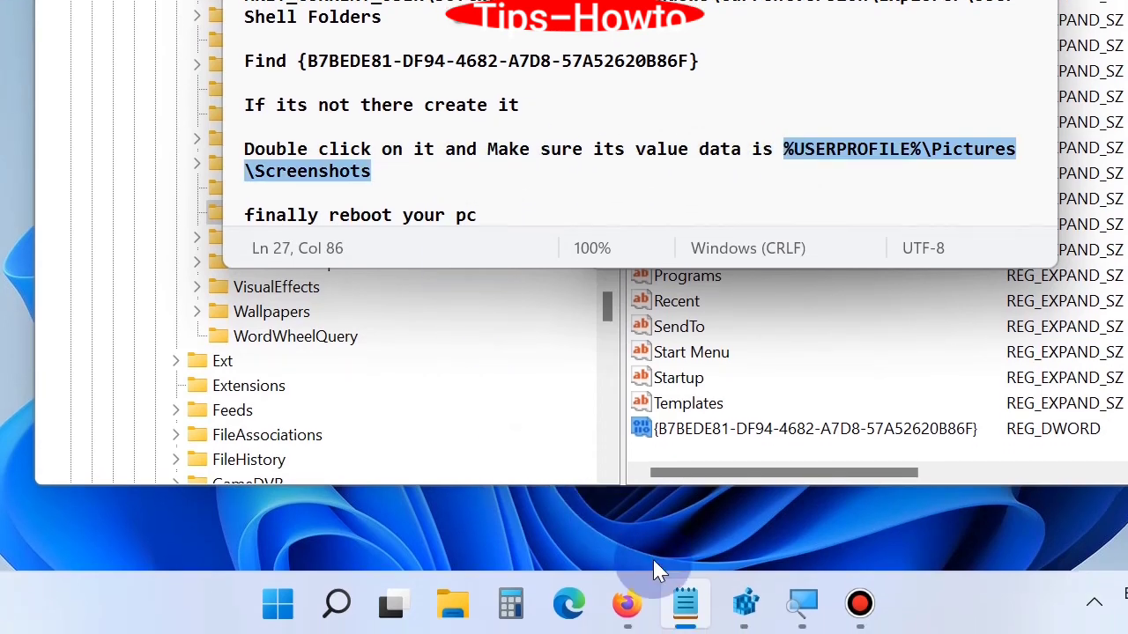
left_click(747, 605)
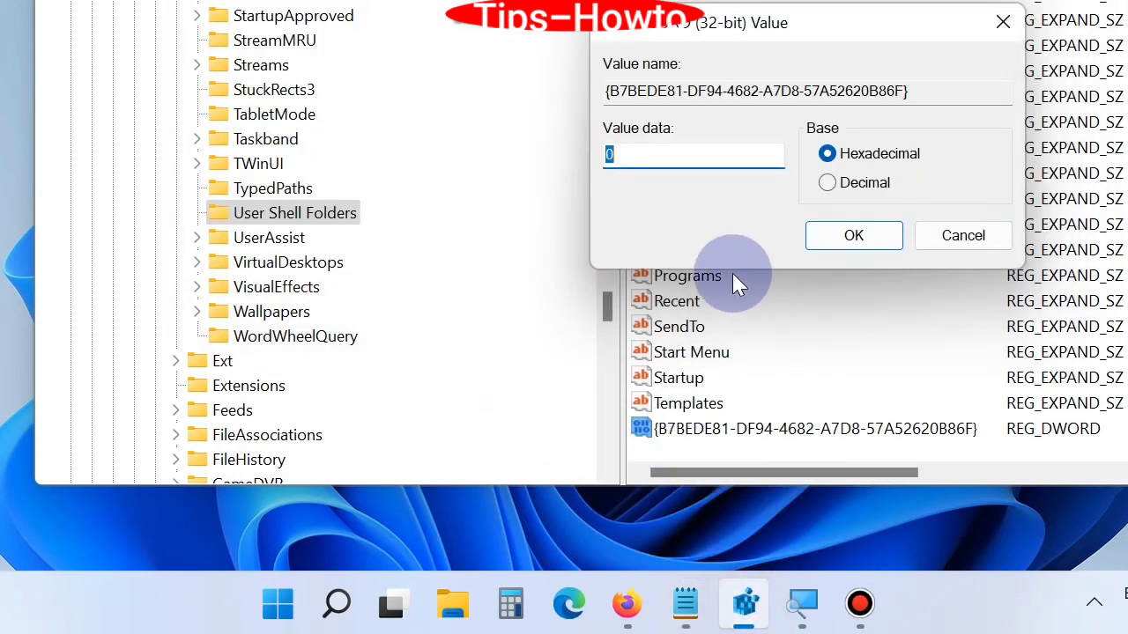